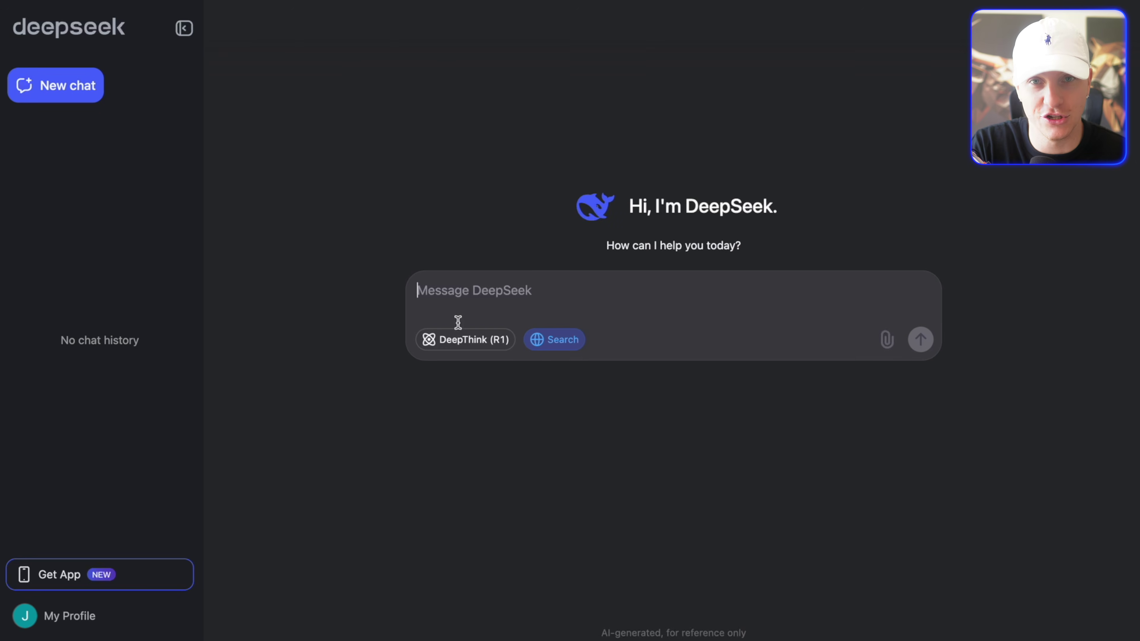
Paste the prompt asking for a lead list from Google Maps business information, with email rules, Lead Score criteria and a Notes column.
key("super+v")
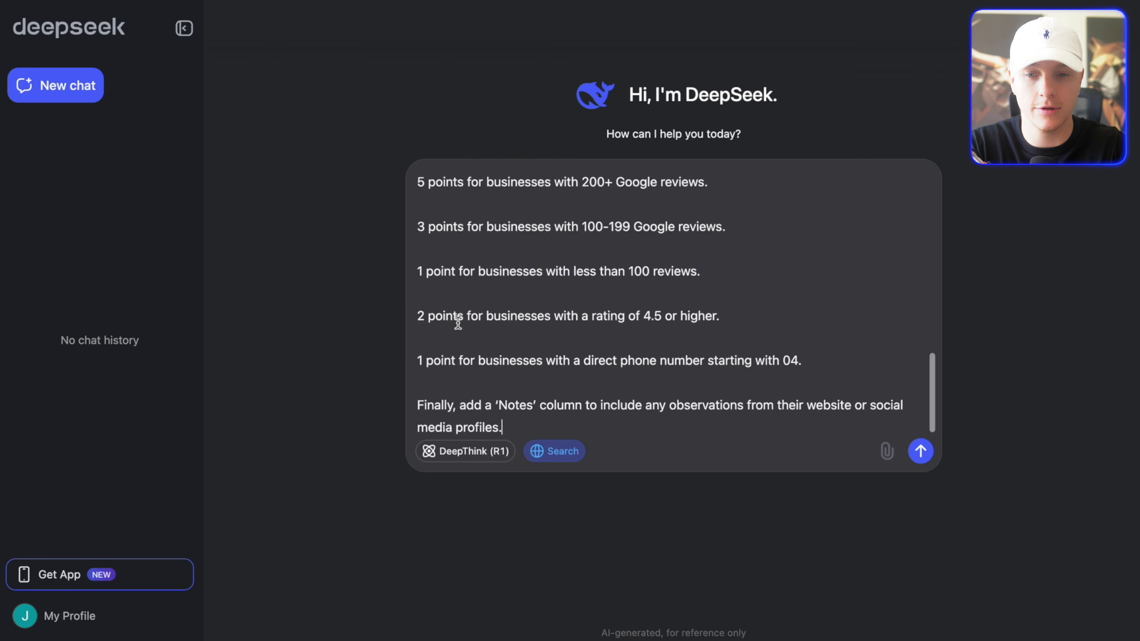
scroll(458, 323, "up", 10)
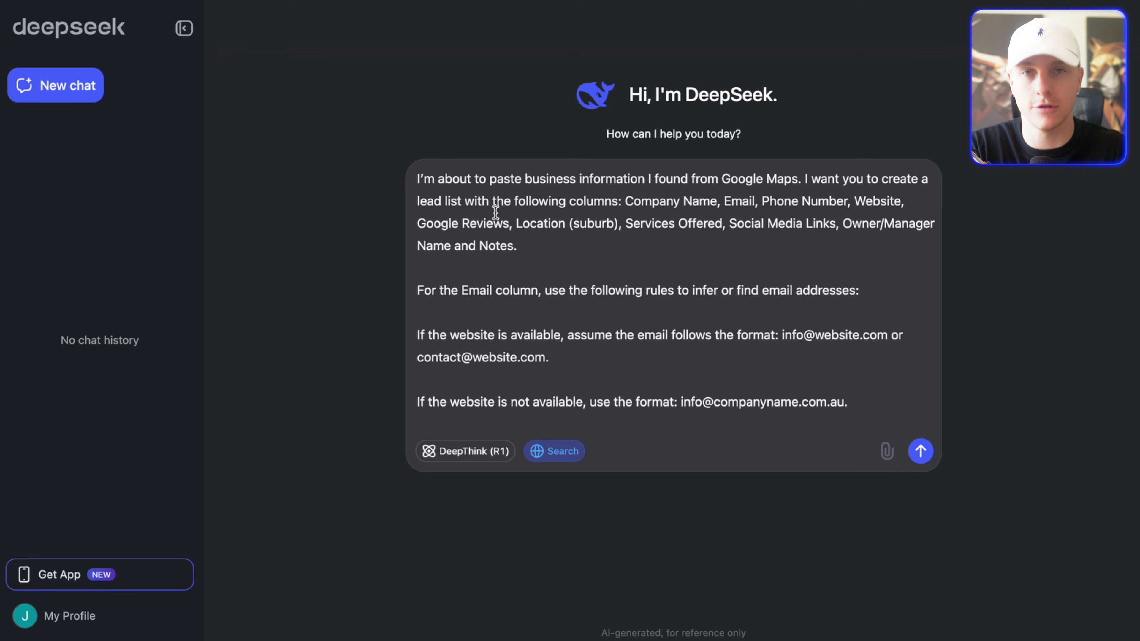
Read through the pasted prompt's columns, email rules, ranking rule, owner search link, Lead Score criteria and Notes instruction.
scroll(495, 212, "down", 2)
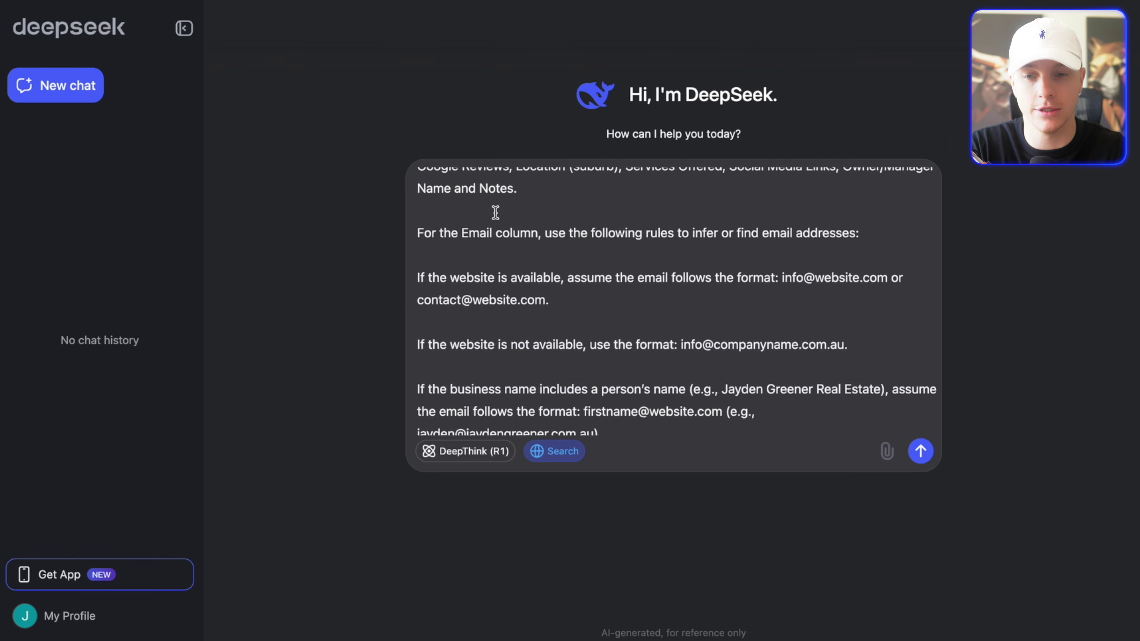
scroll(495, 212, "down", 2)
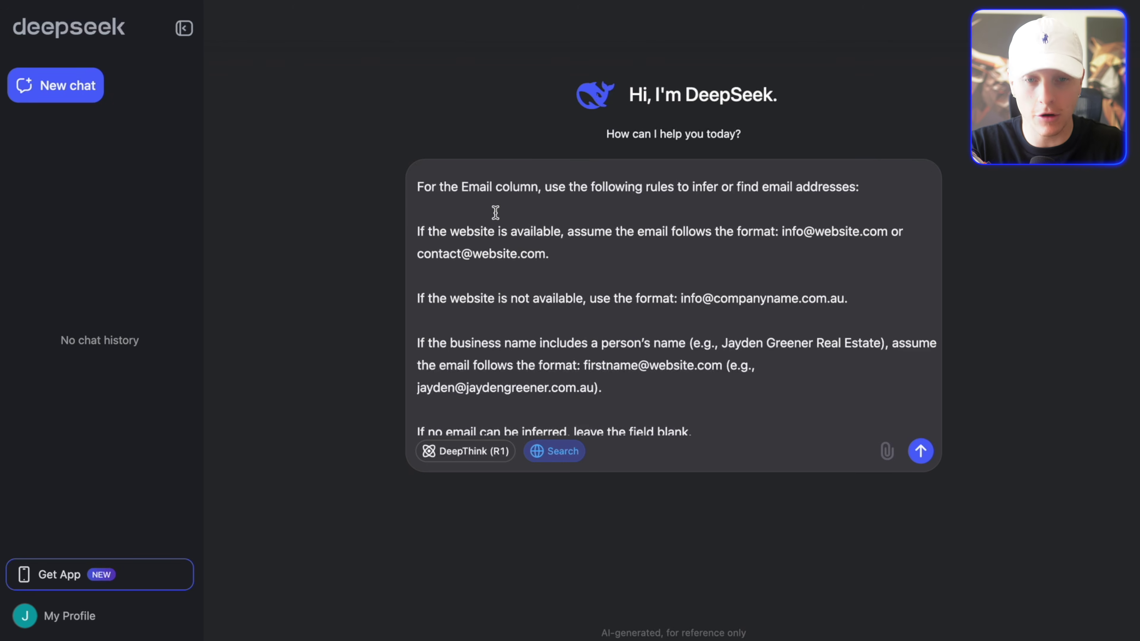
scroll(495, 212, "down", 1)
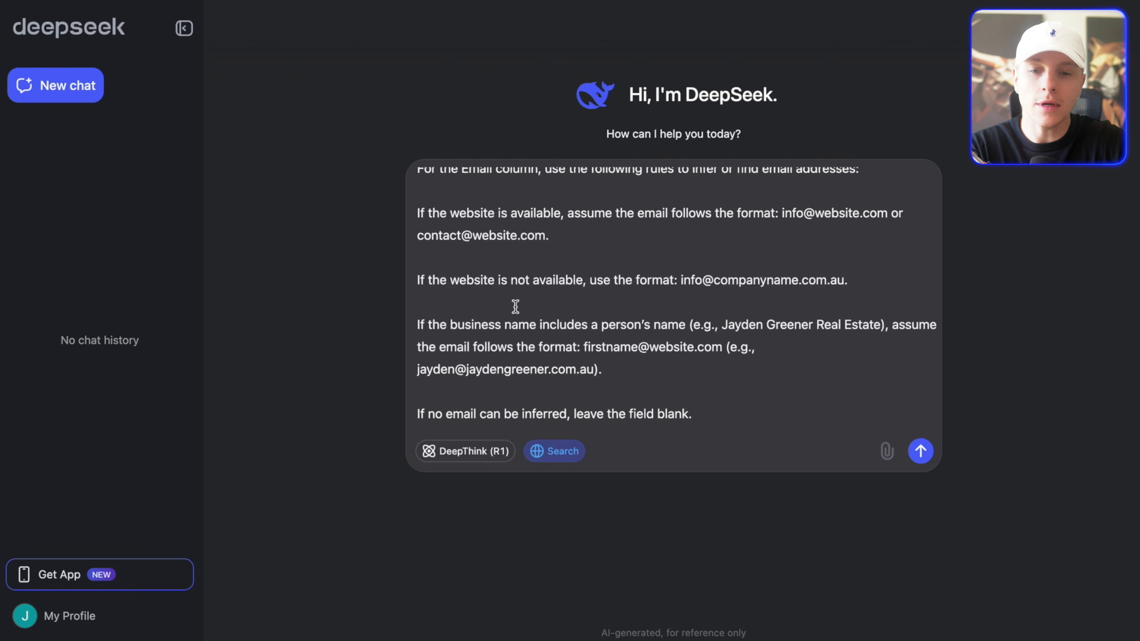
type("Then, rank the list from most reviews to least and prioritize phone numbers starting with 04.")
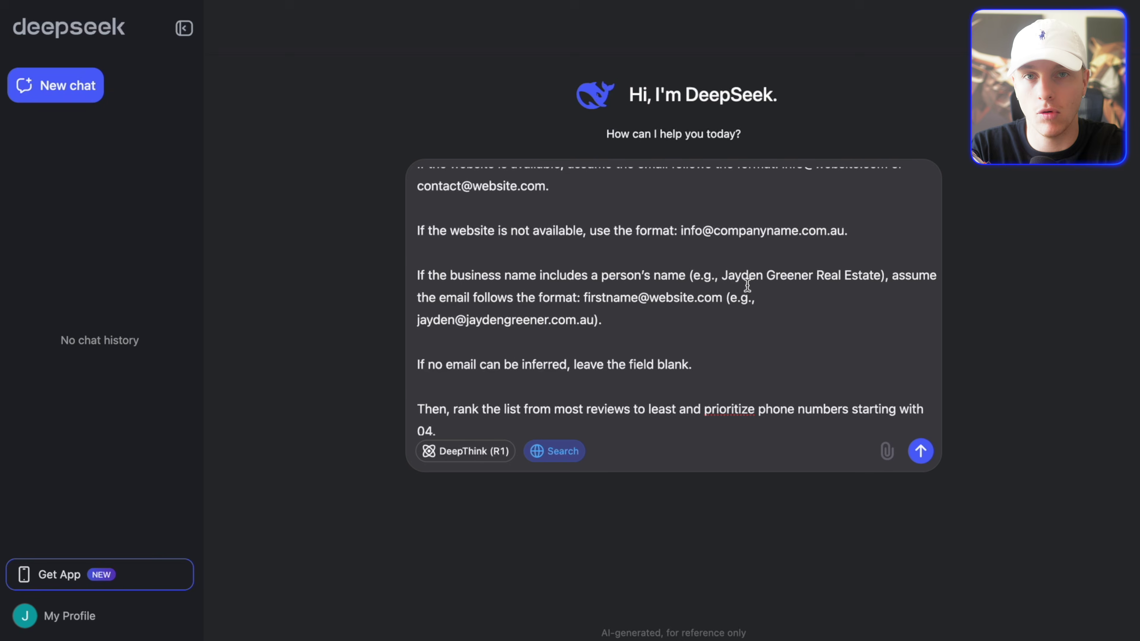
scroll(747, 285, "down", 1)
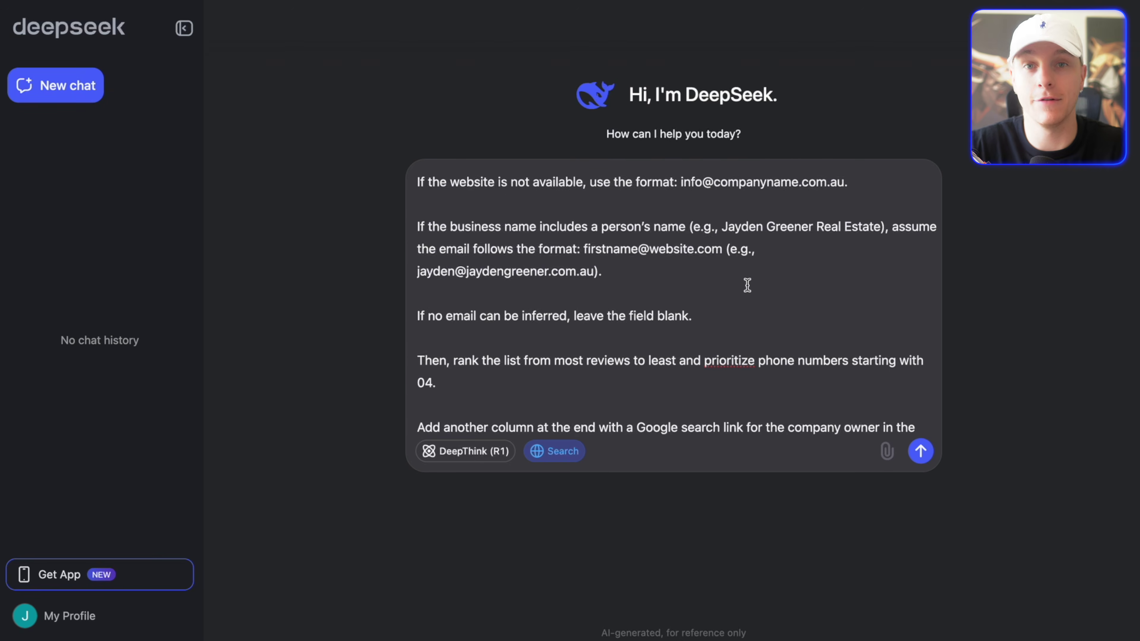
scroll(747, 285, "down", 2)
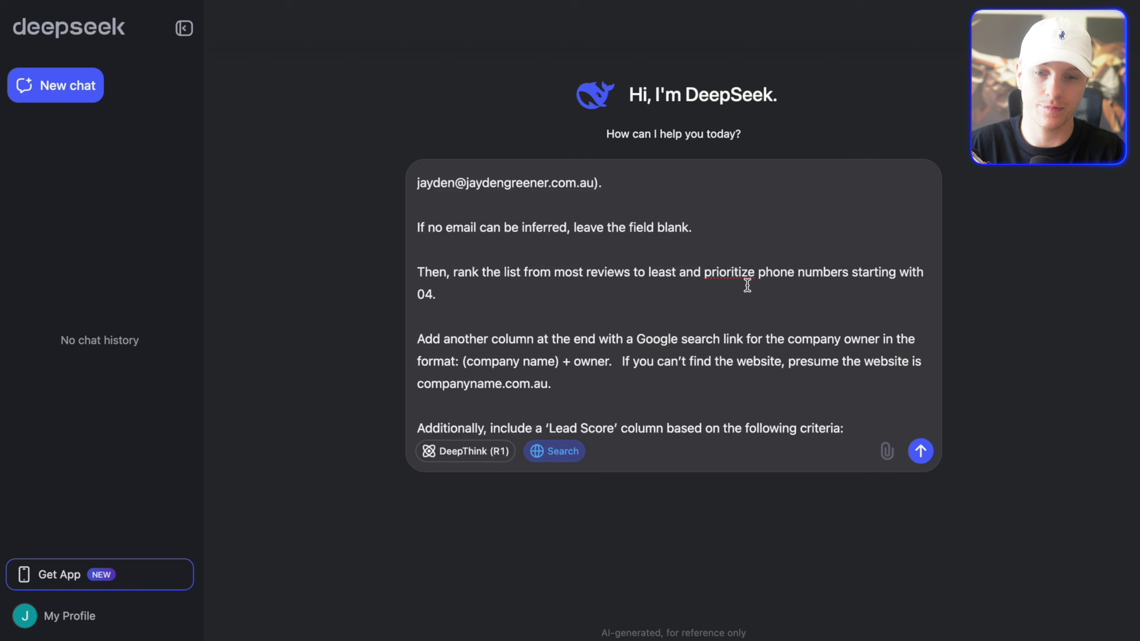
scroll(747, 285, "down", 3)
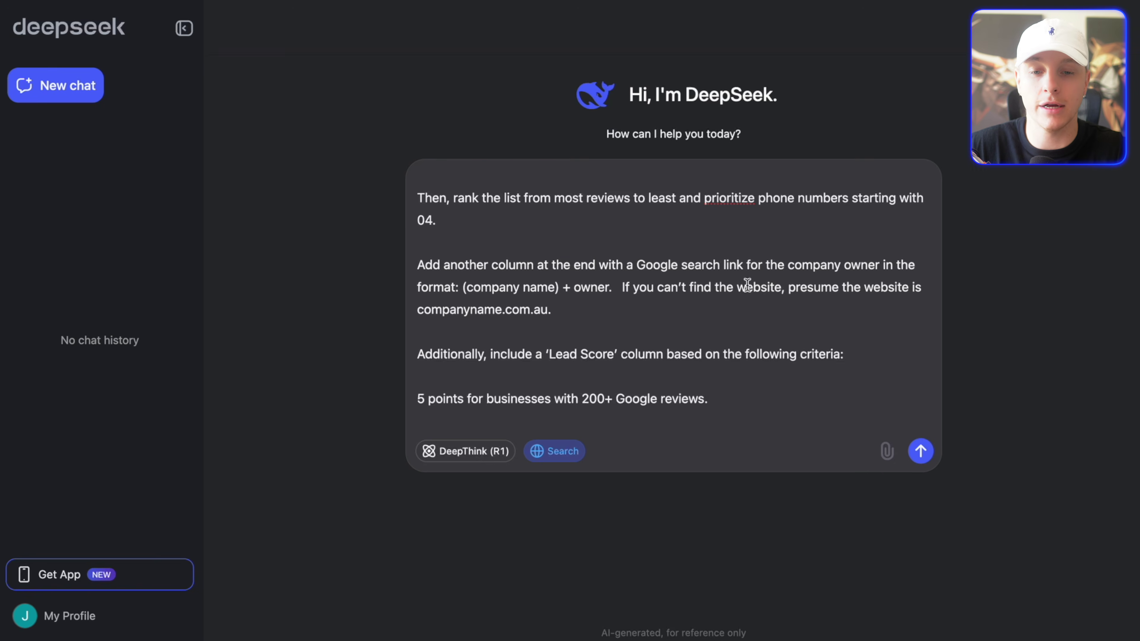
scroll(609, 293, "down", 1)
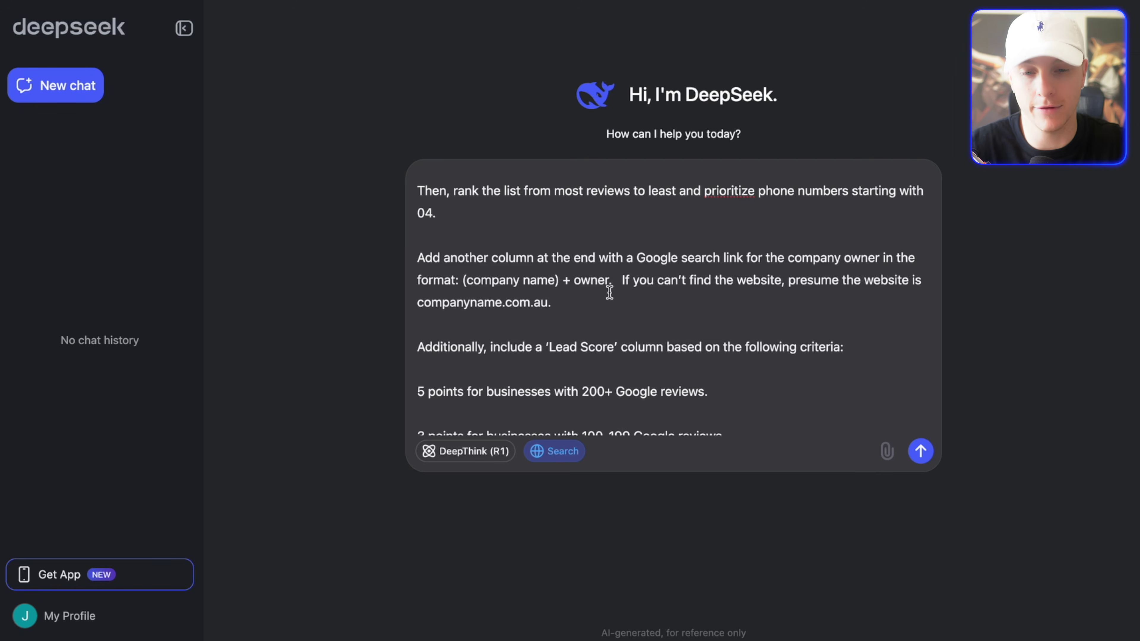
scroll(609, 292, "down", 2)
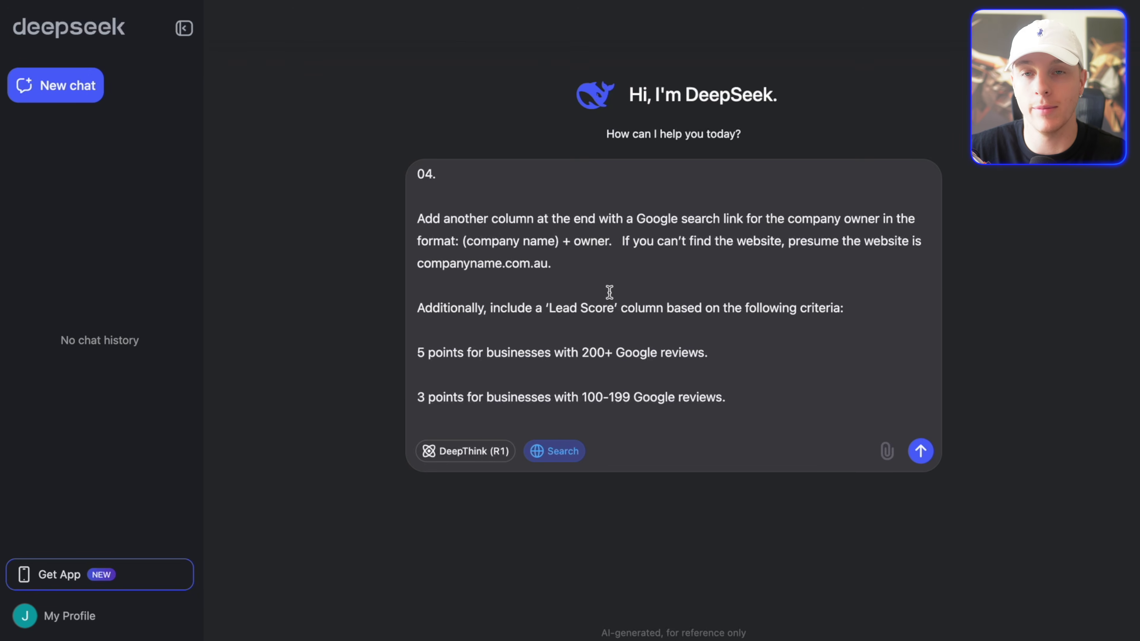
scroll(610, 291, "down", 4)
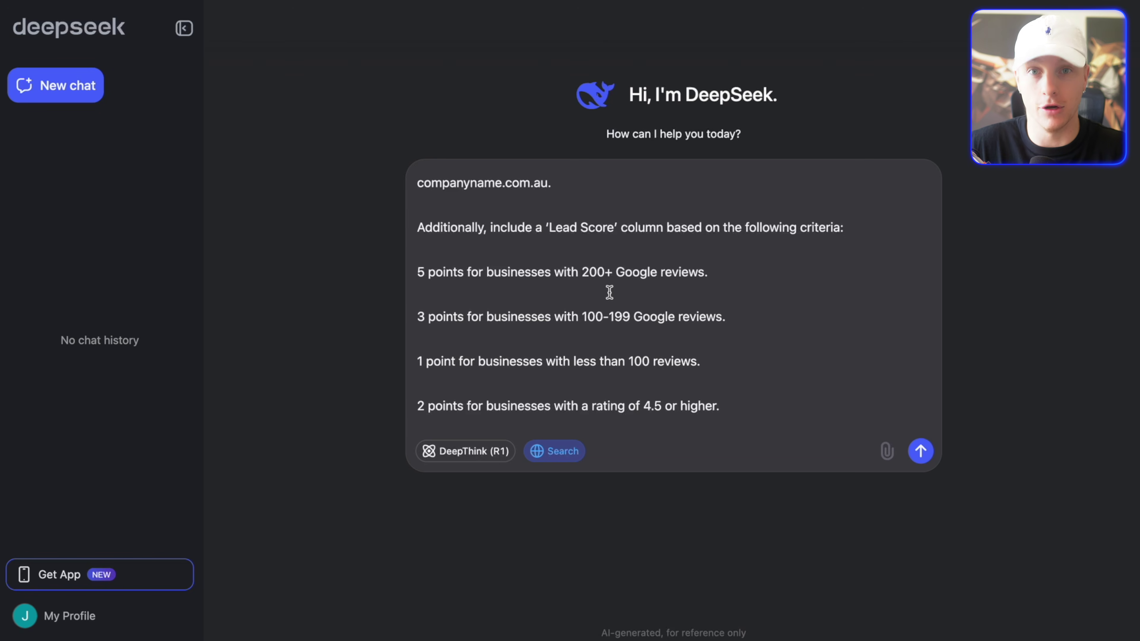
scroll(610, 292, "down", 2)
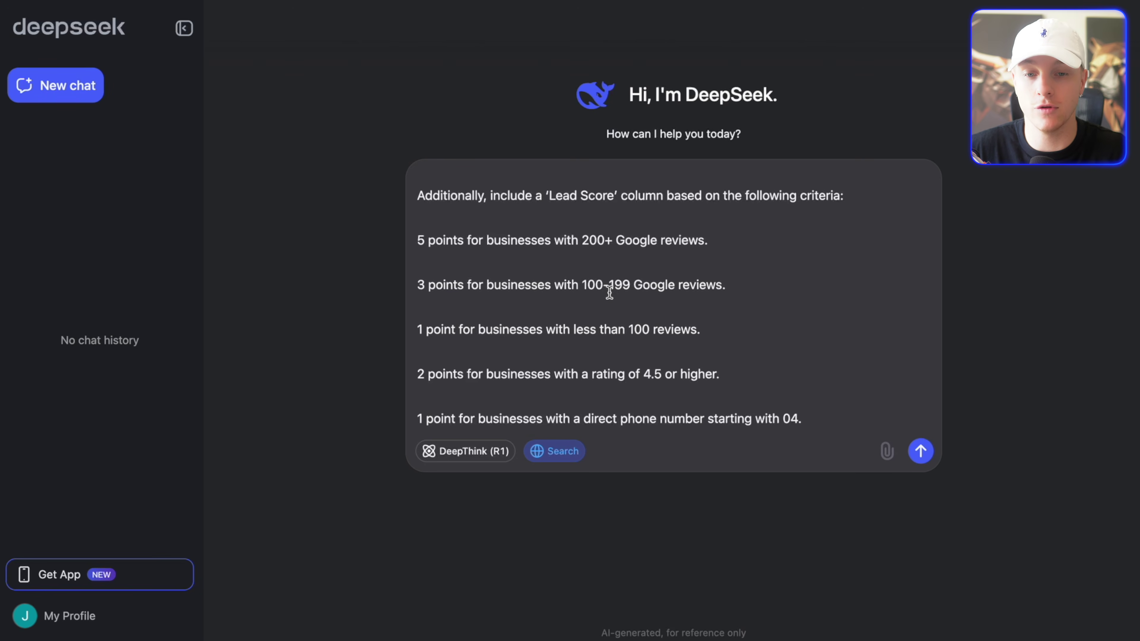
scroll(609, 291, "down", 4)
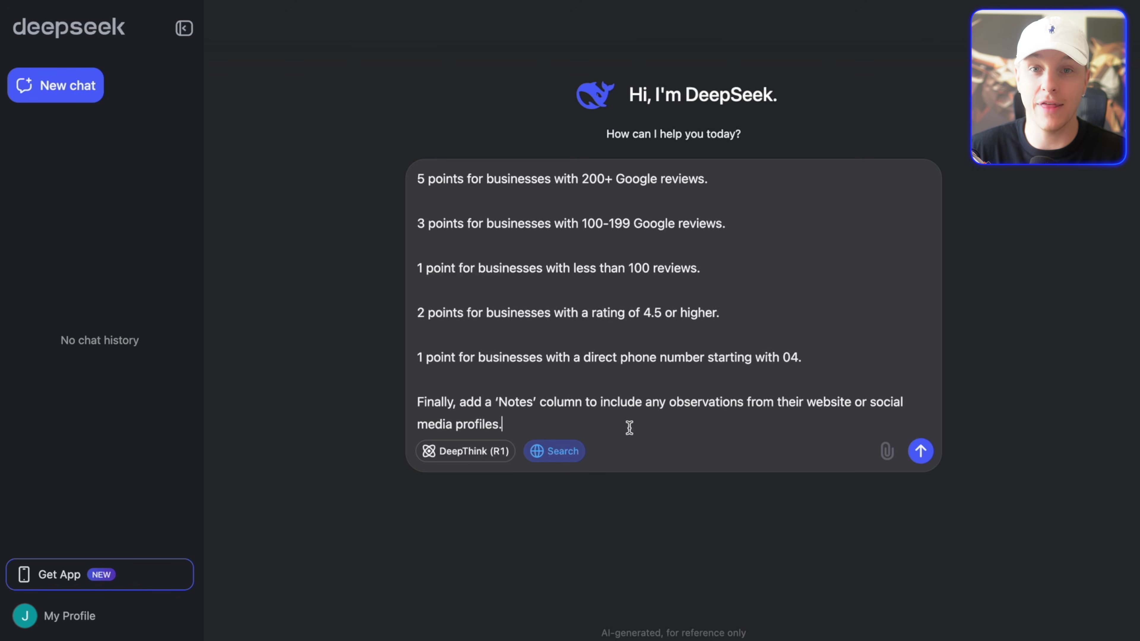
Add a blank line after the prompt, and search Google for "real estate in sydney".
key("shift+Return")
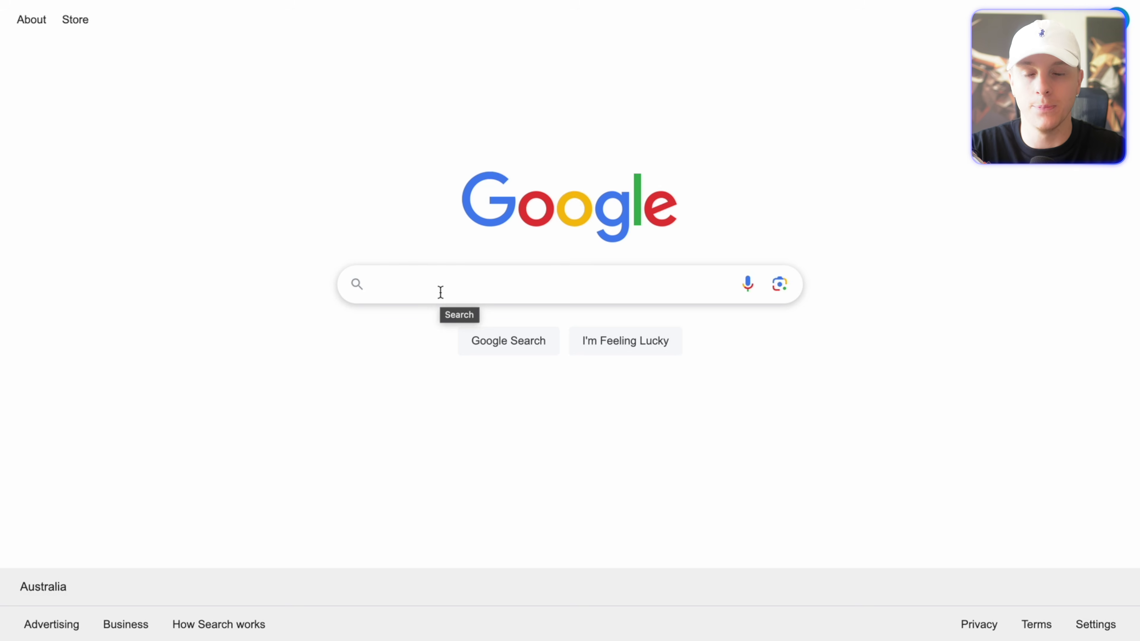
type("real ")
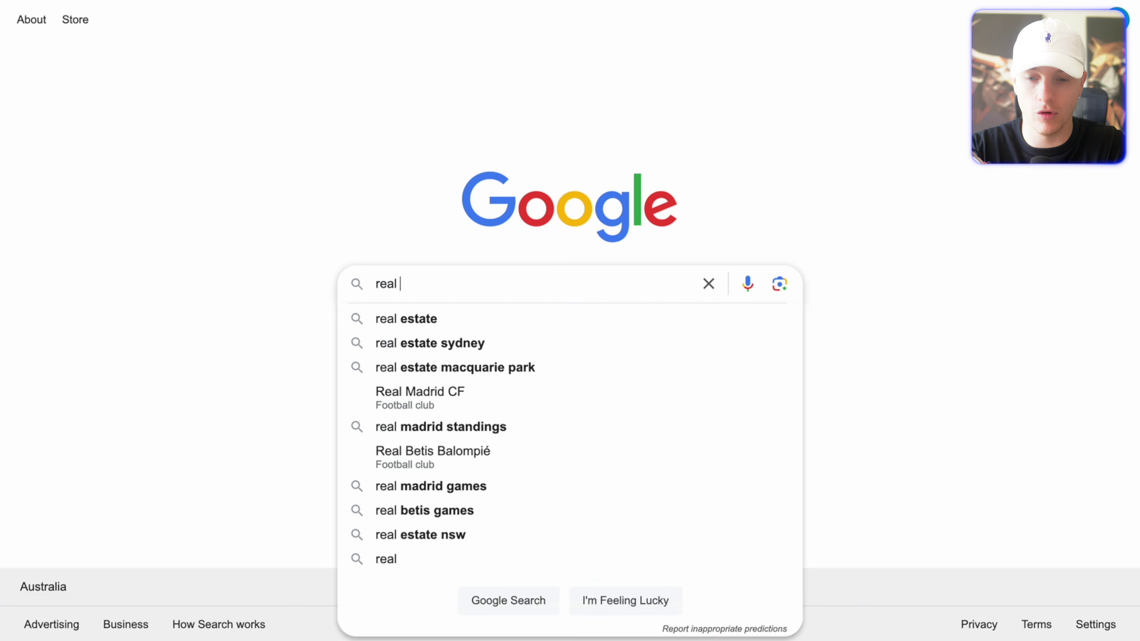
type("estate in sydney")
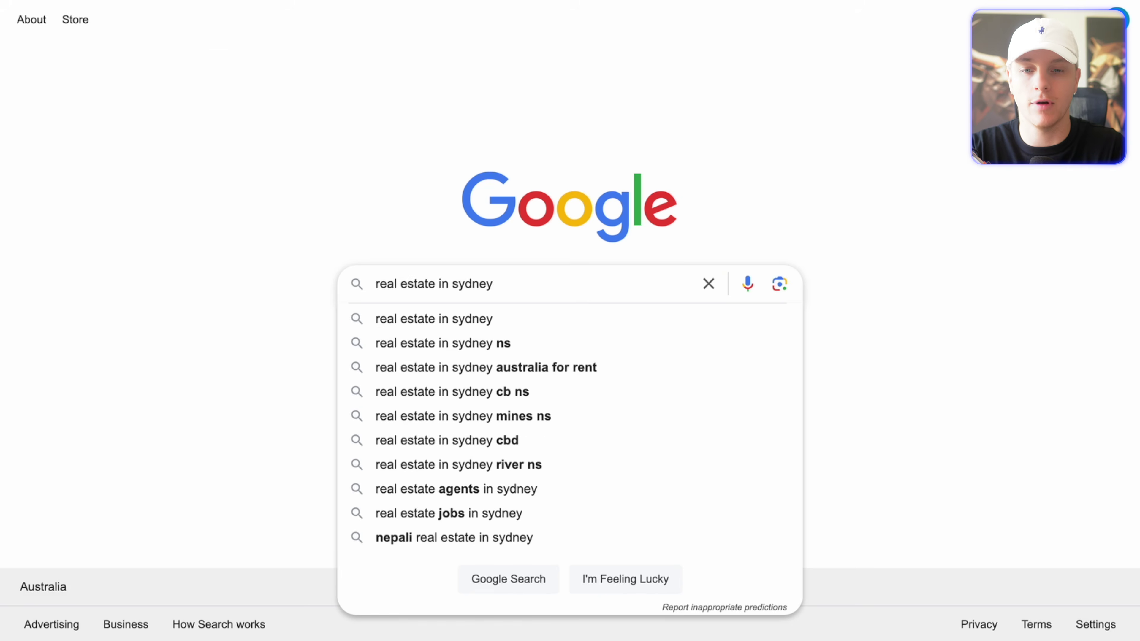
key("Return")
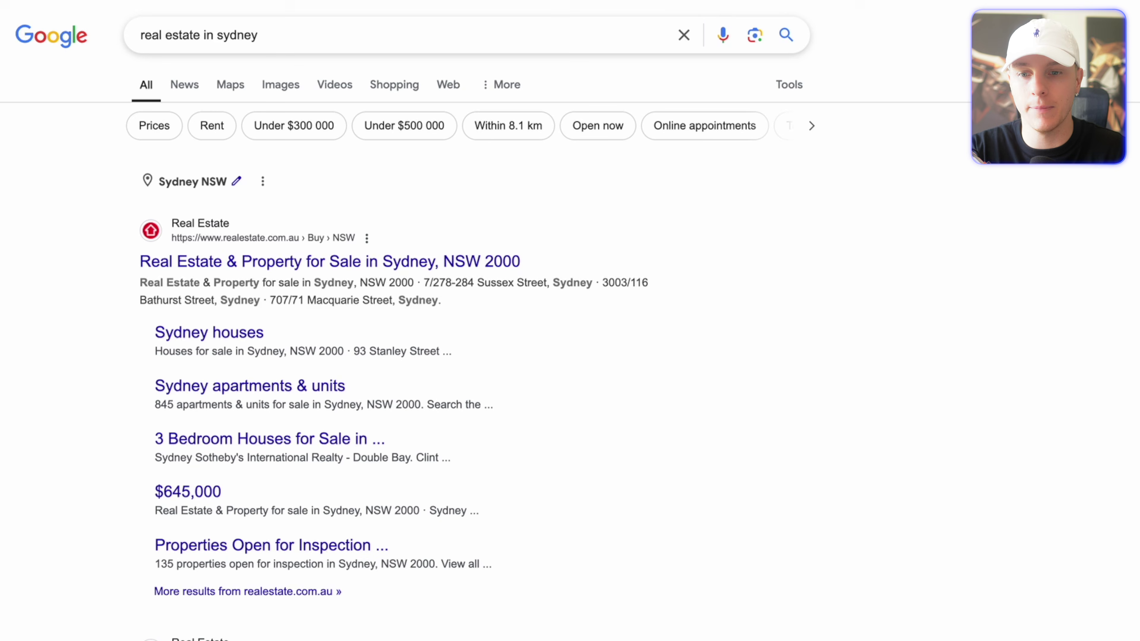
Open the full list of businesses from the local map results for Sydney real estate.
scroll(362, 543, "down", 15)
scroll(362, 543, "up", 20)
scroll(362, 543, "down", 15)
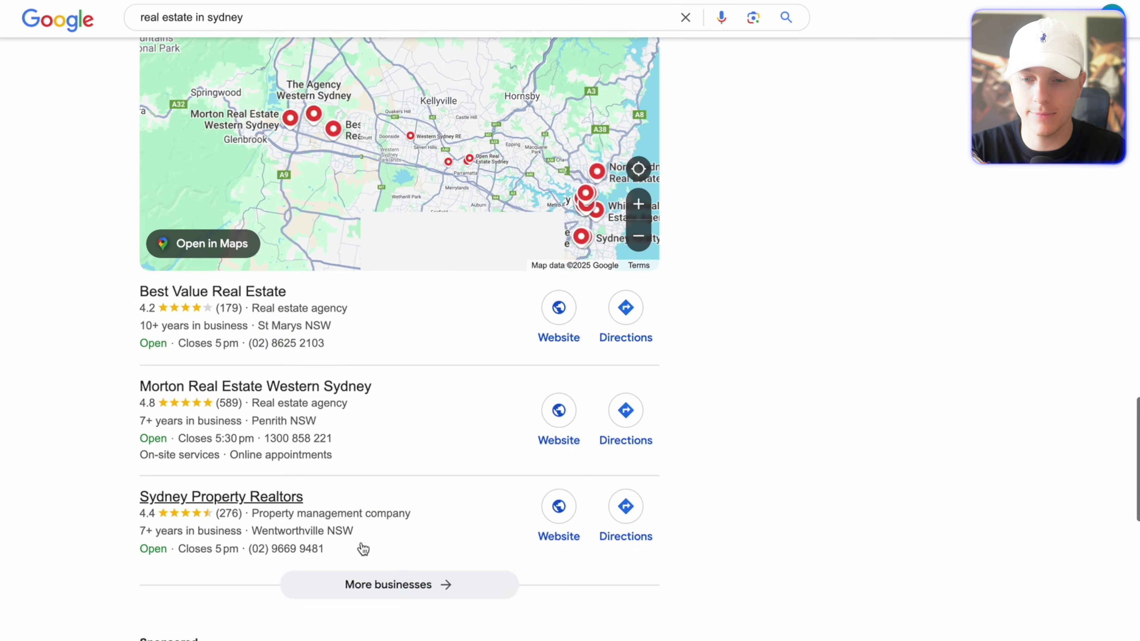
left_click(381, 581)
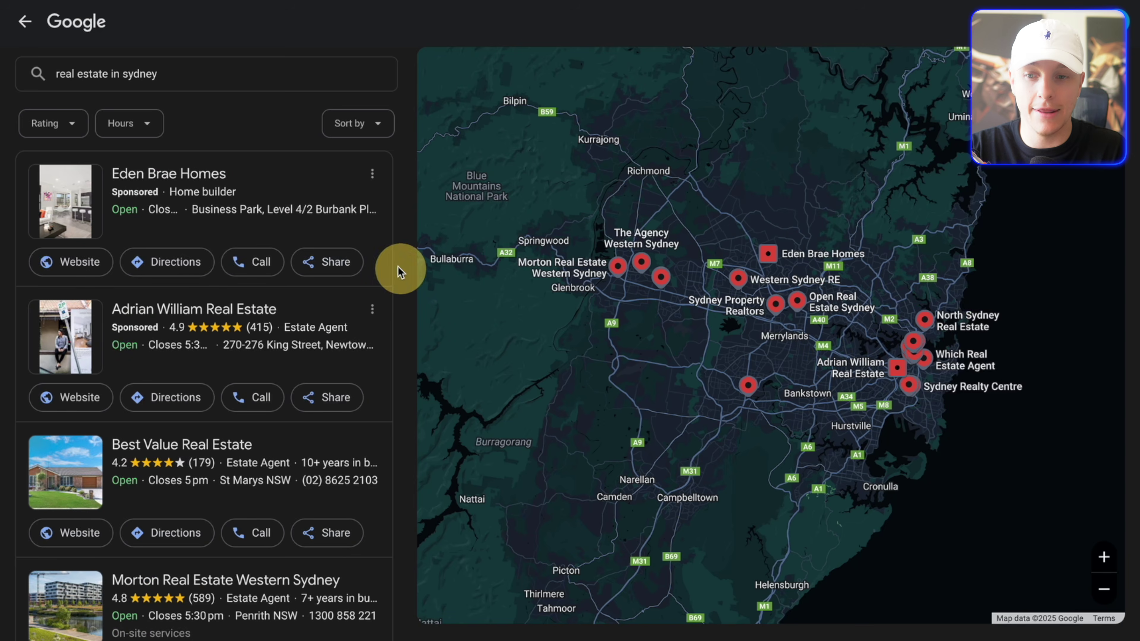
Select and copy all business listings on the results page, from Eden Brae Homes to the last entry.
left_click_drag(5, 157, 437, 419)
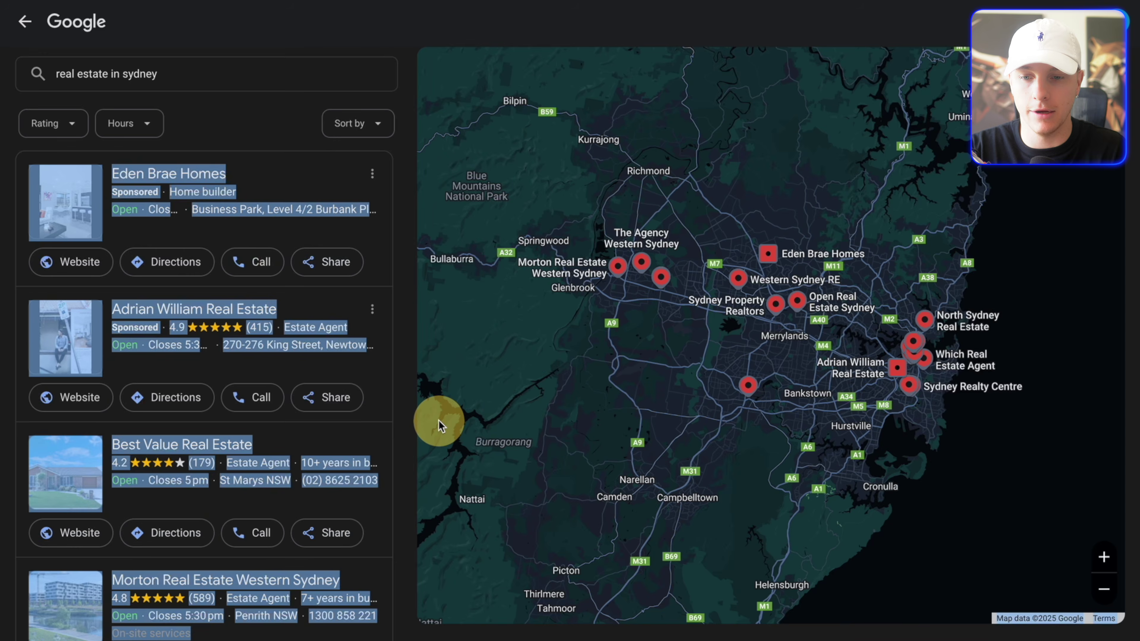
scroll(336, 431, "down", 5)
scroll(331, 433, "down", 15)
left_click_drag(336, 431, 333, 433)
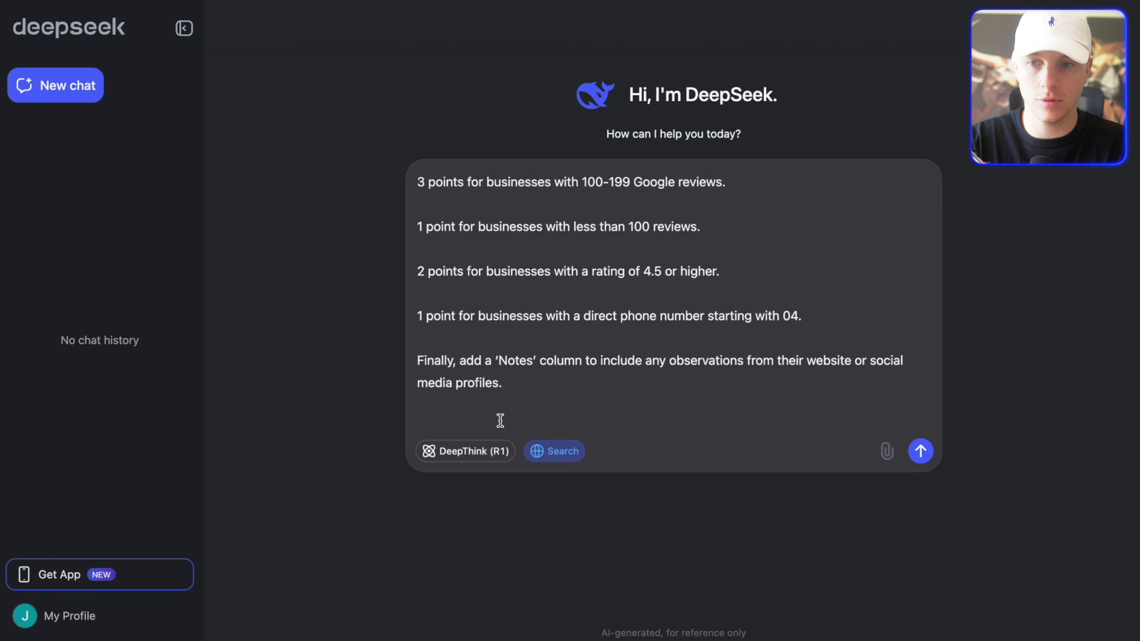
In DeepSeek, paste the copied business listings below the prompt and send the message.
key("super+v")
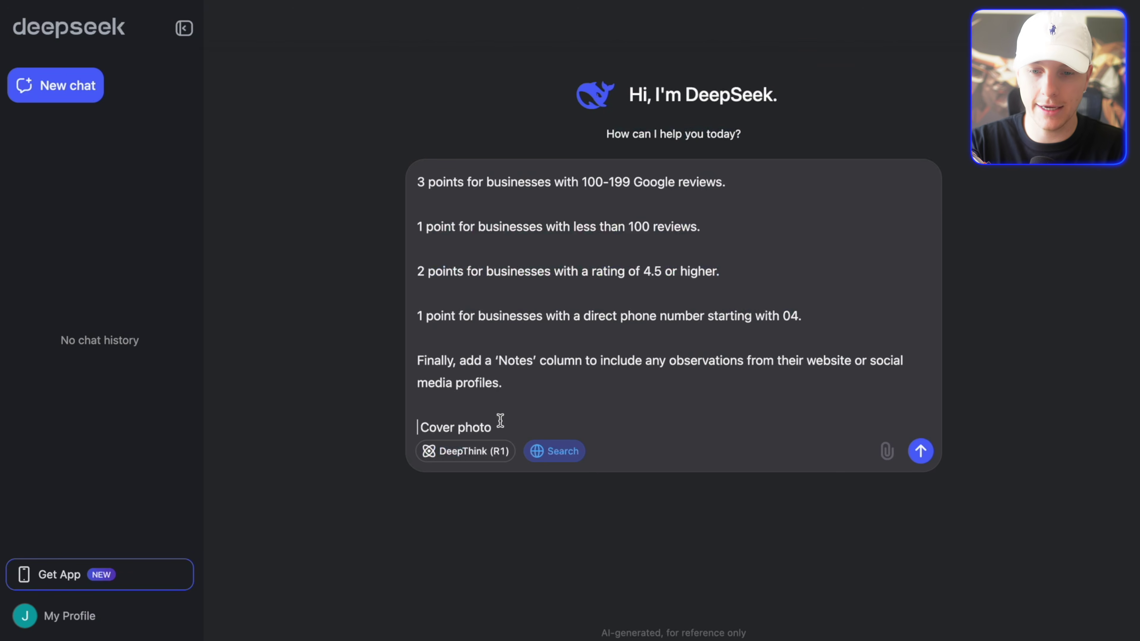
scroll(523, 405, "down", 15)
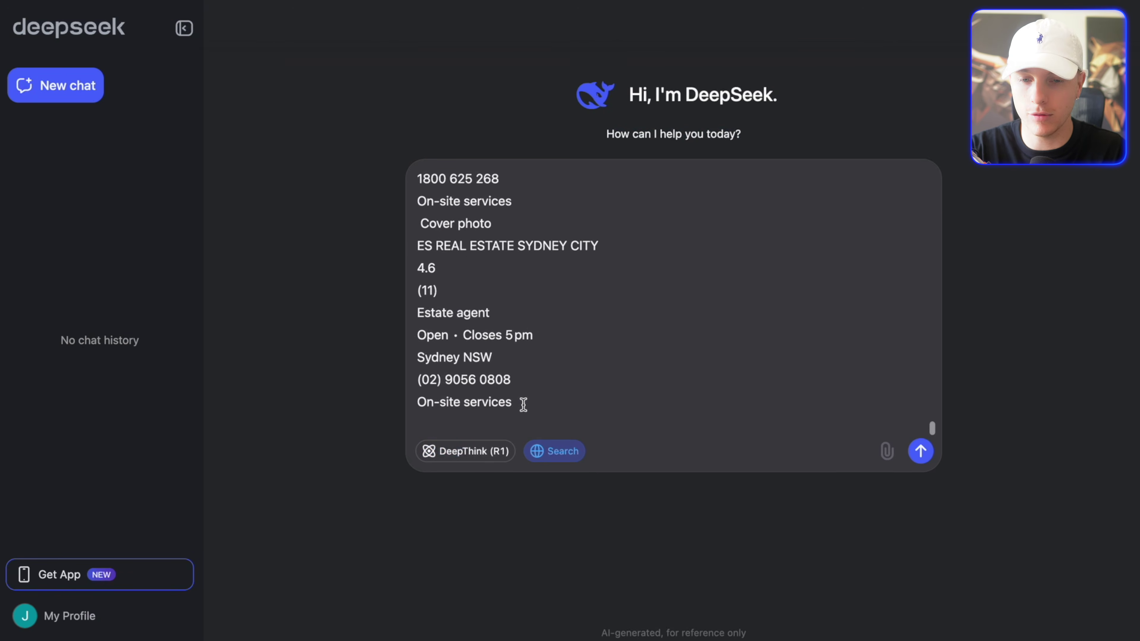
left_click(919, 451)
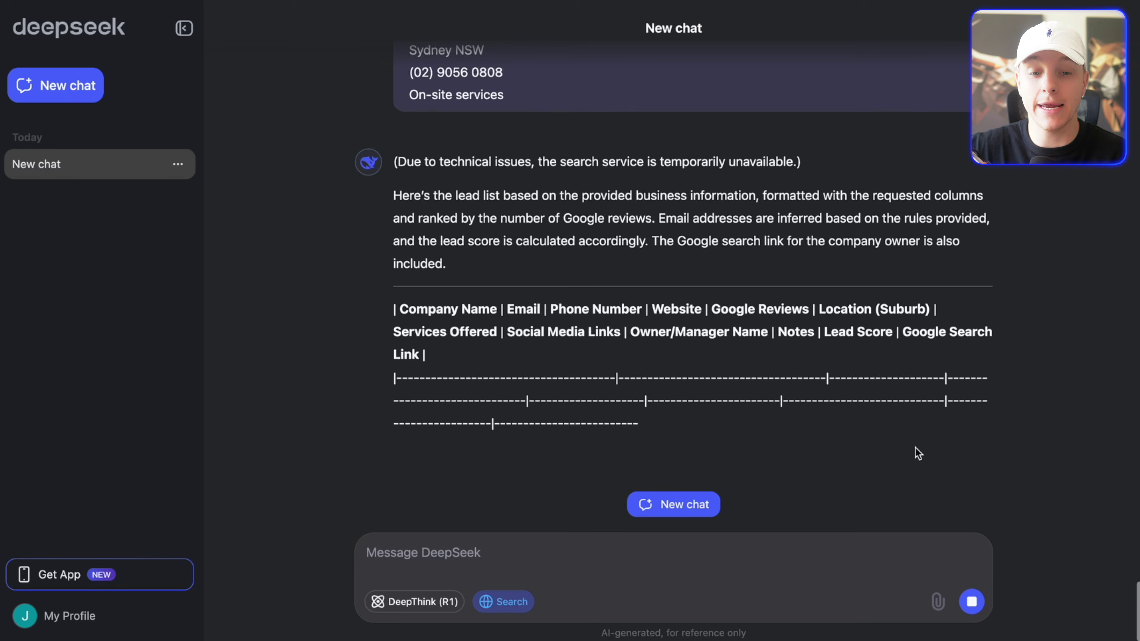
Select and copy the entire generated lead table, from the header row to the ES REAL ESTATE SYDNEY CITY row.
scroll(667, 222, "up", 3)
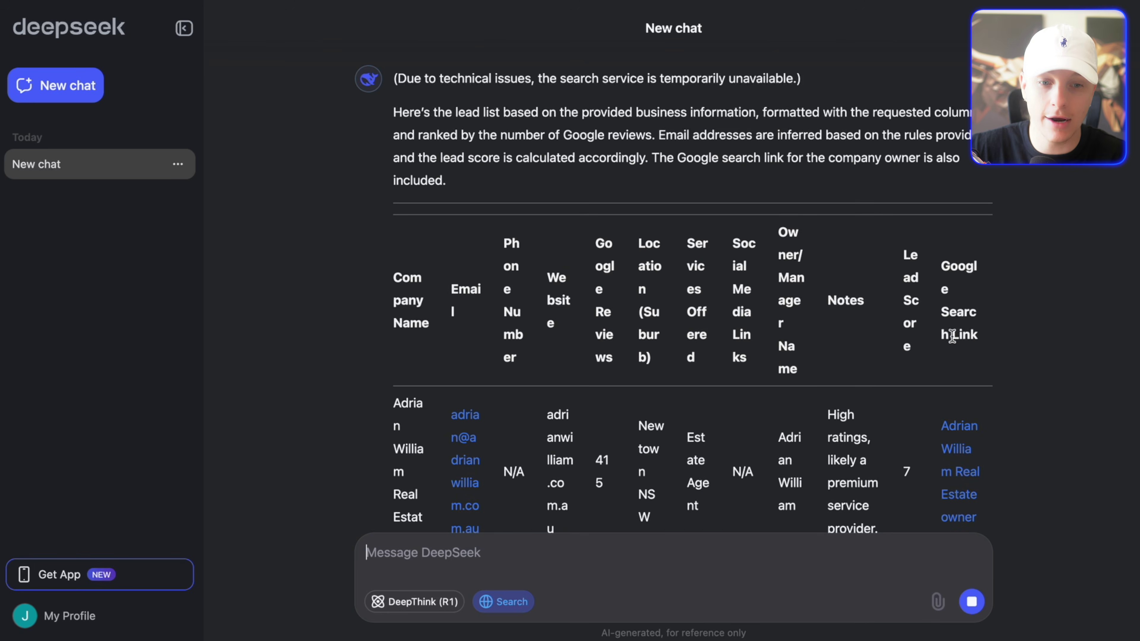
scroll(956, 292, "up", 4)
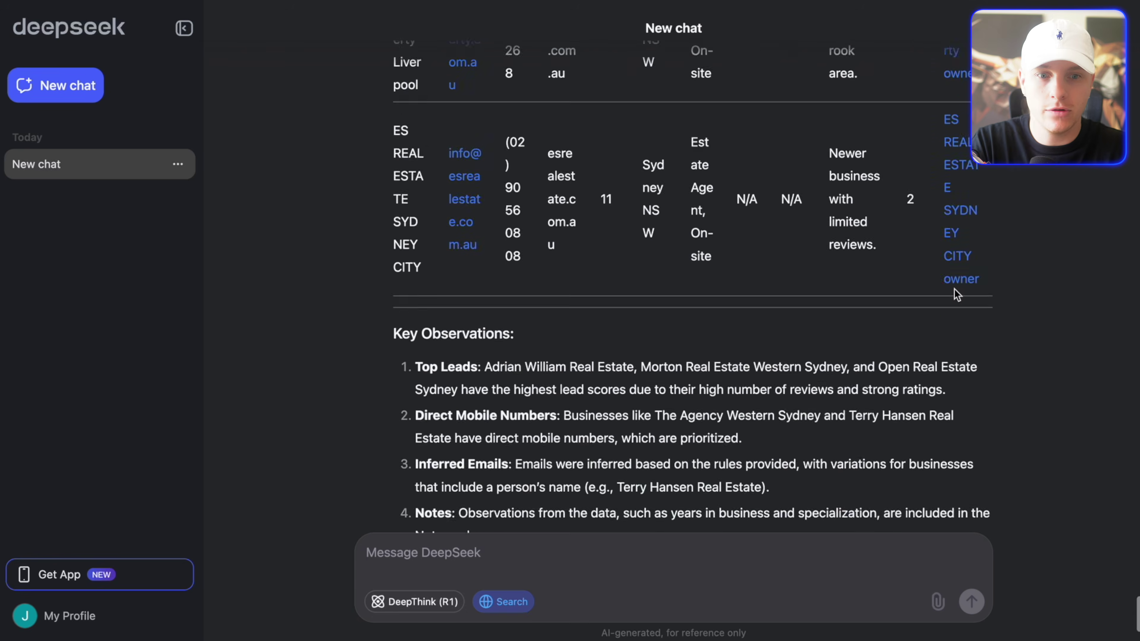
left_click_drag(1011, 314, 351, 309)
scroll(596, 215, "up", 10)
scroll(596, 218, "up", 15)
scroll(593, 217, "down", 2)
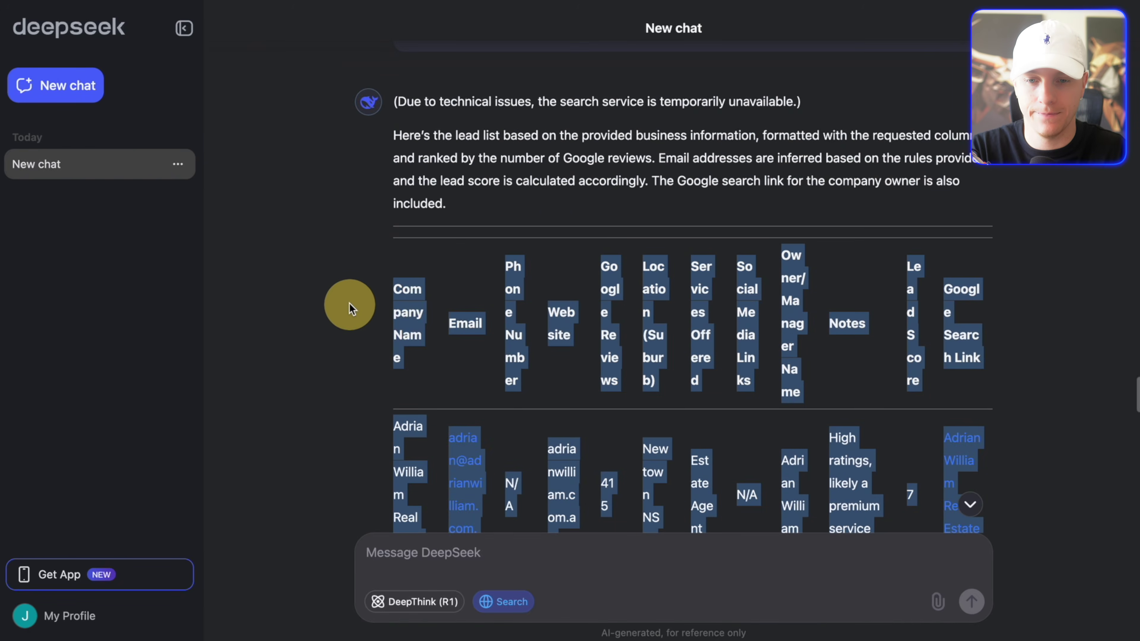
Switch to Excel and paste the lead table into Sheet1 starting at cell A1.
key("super+Tab")
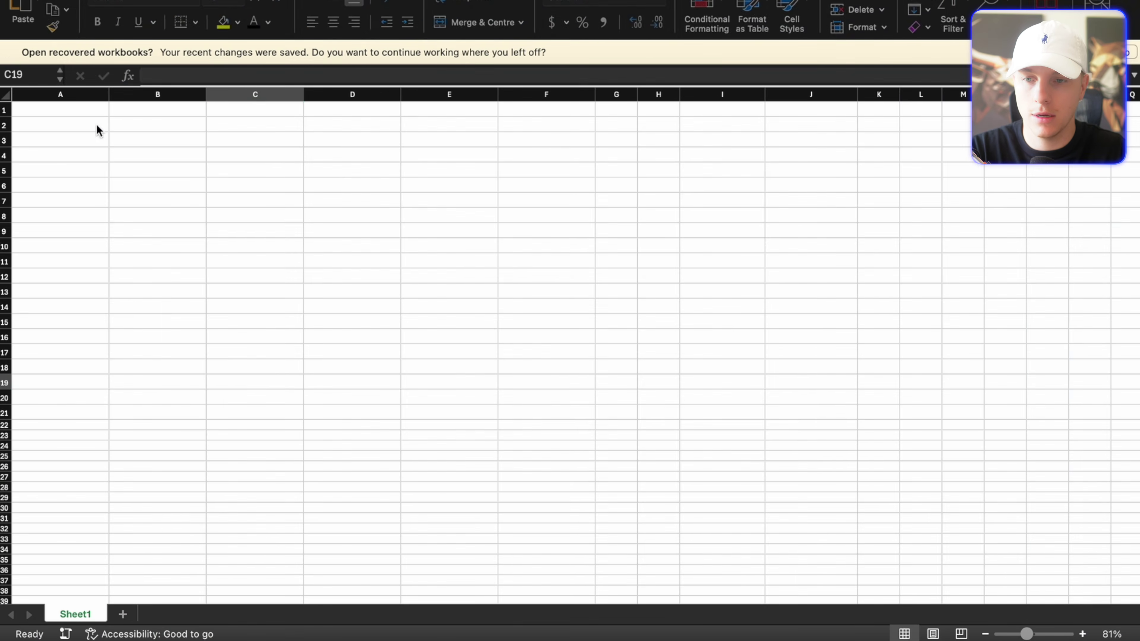
left_click(80, 110)
key("super+v")
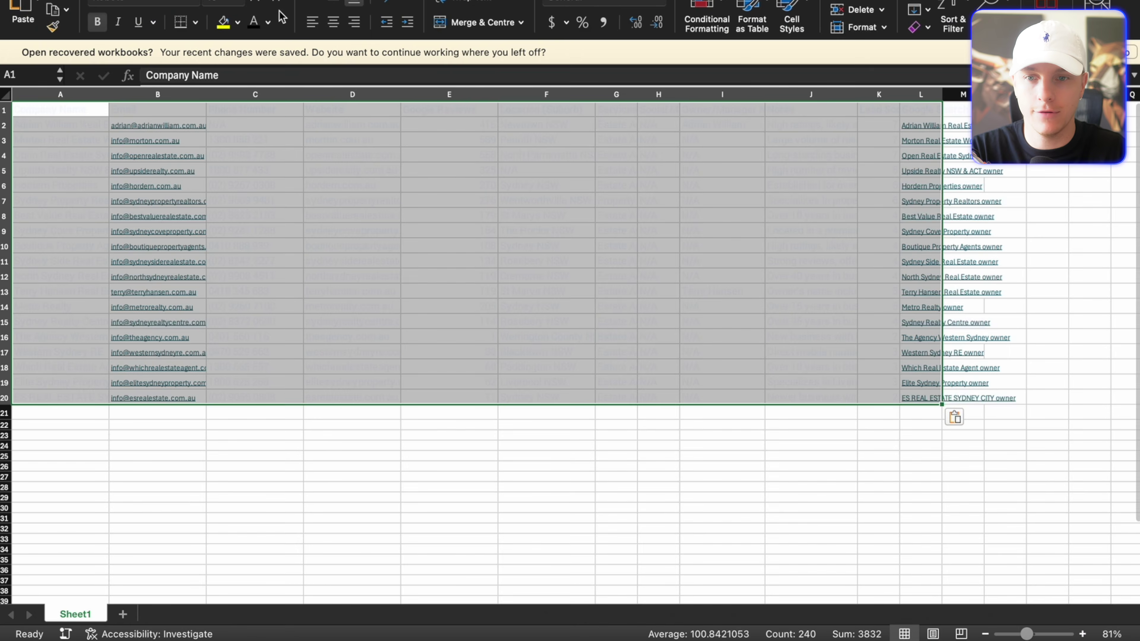
left_click(483, 442)
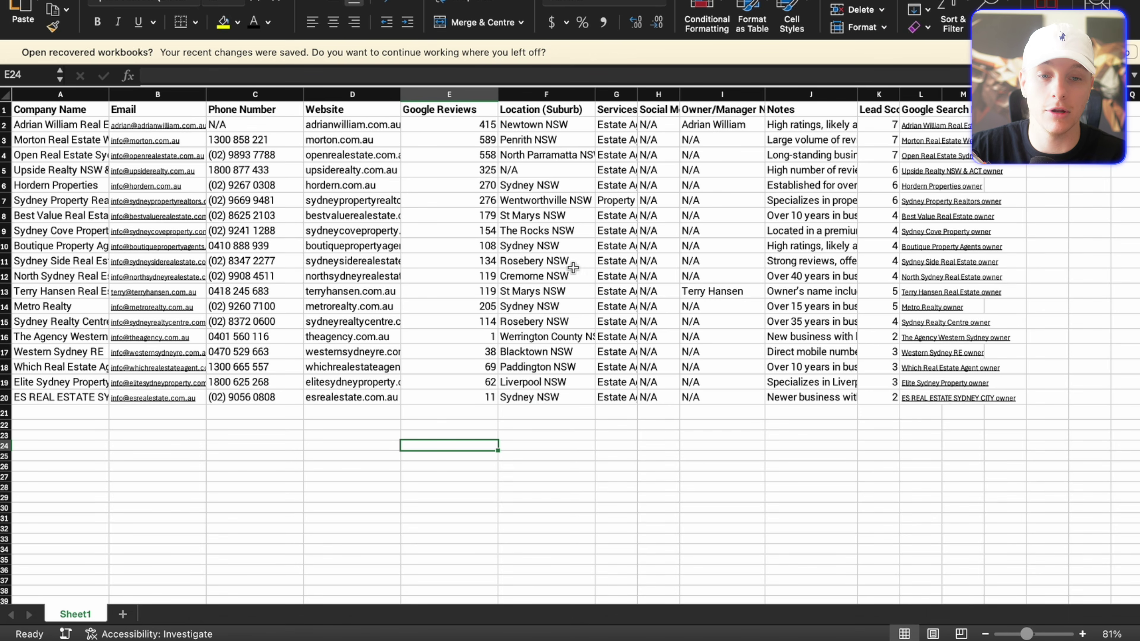
Examine the Owner/Manager Name entries in rows 2 and 13, the full company name in A13, and the Google search links.
left_click(730, 128)
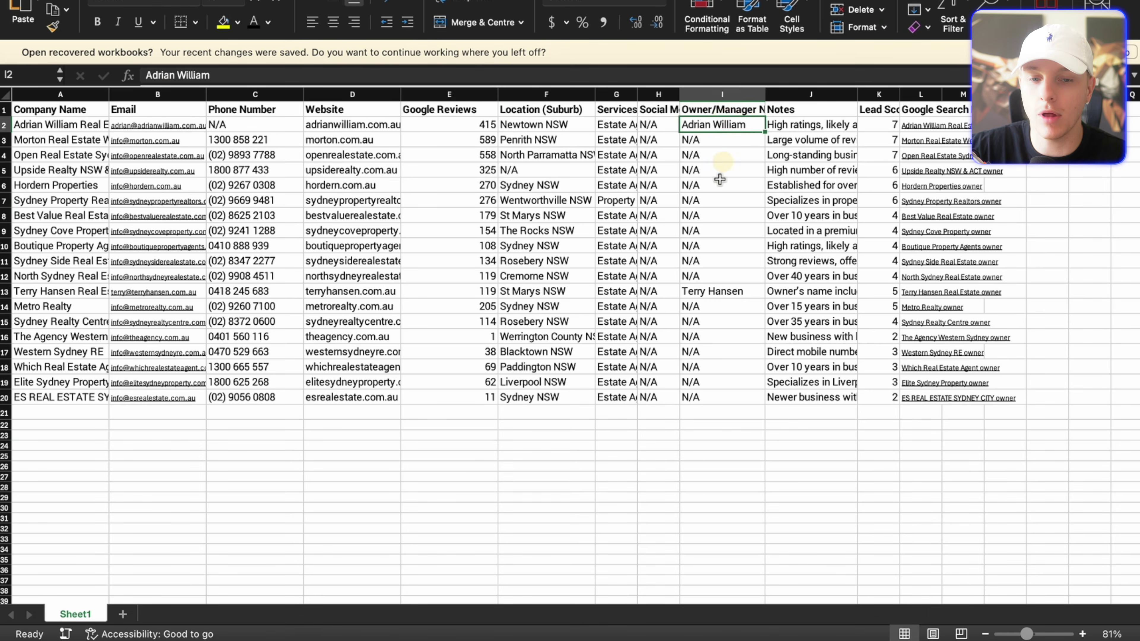
left_click(749, 291)
left_click(730, 125)
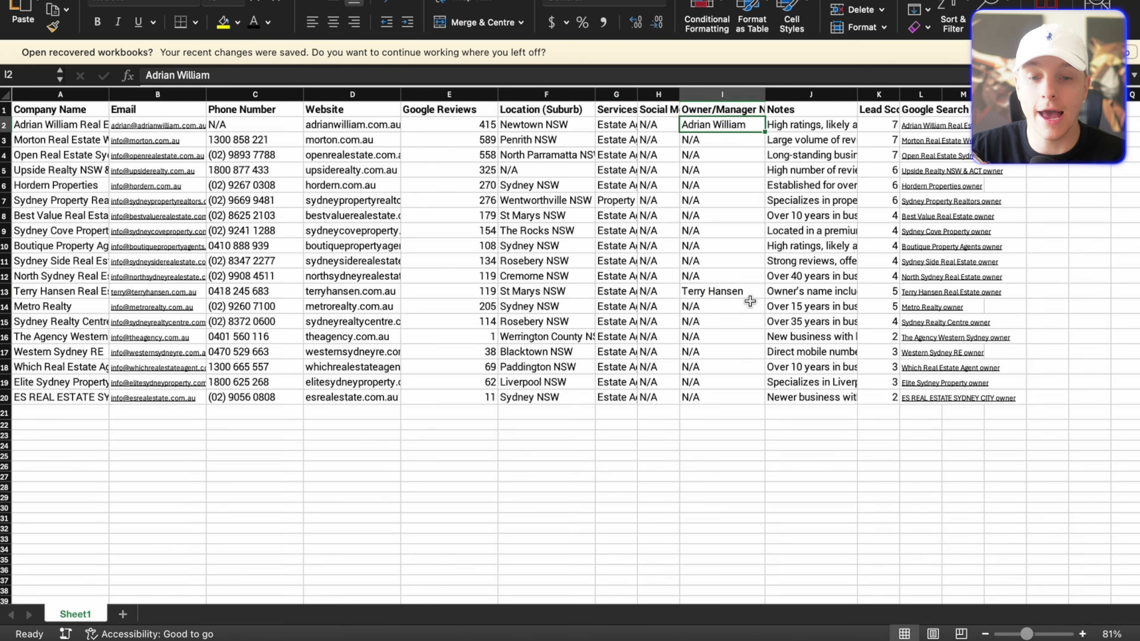
left_click(51, 291)
double_click(51, 291)
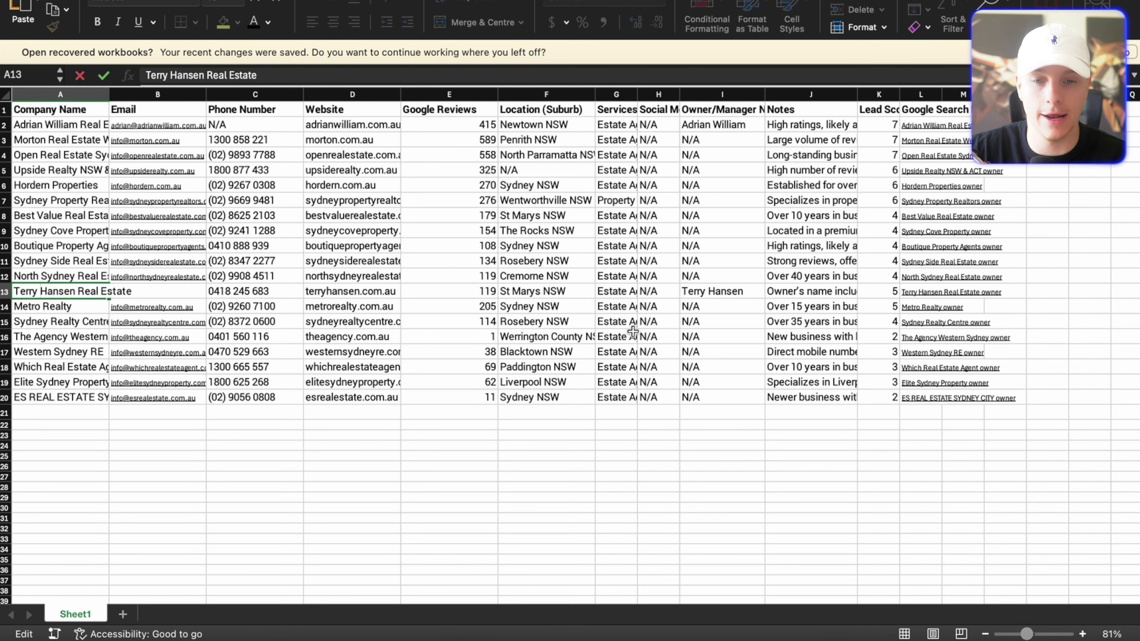
scroll(1069, 264, "right", 10)
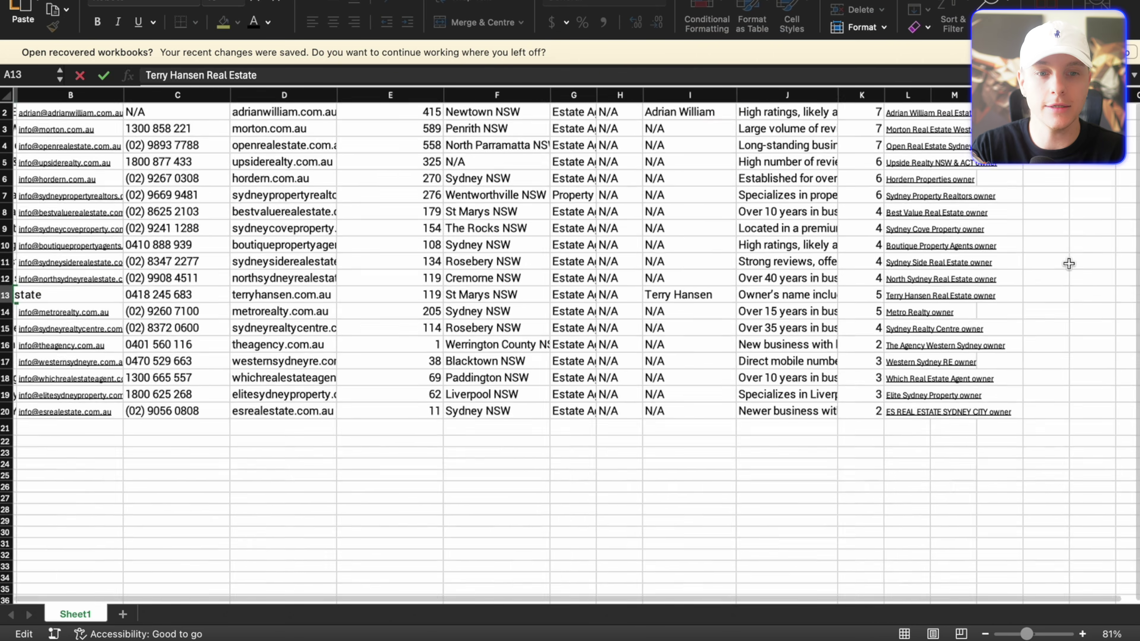
Open the Google search link for Morton Real Estate Western Sydney in row 3.
scroll(990, 333, "up", 3)
scroll(903, 188, "up", 6)
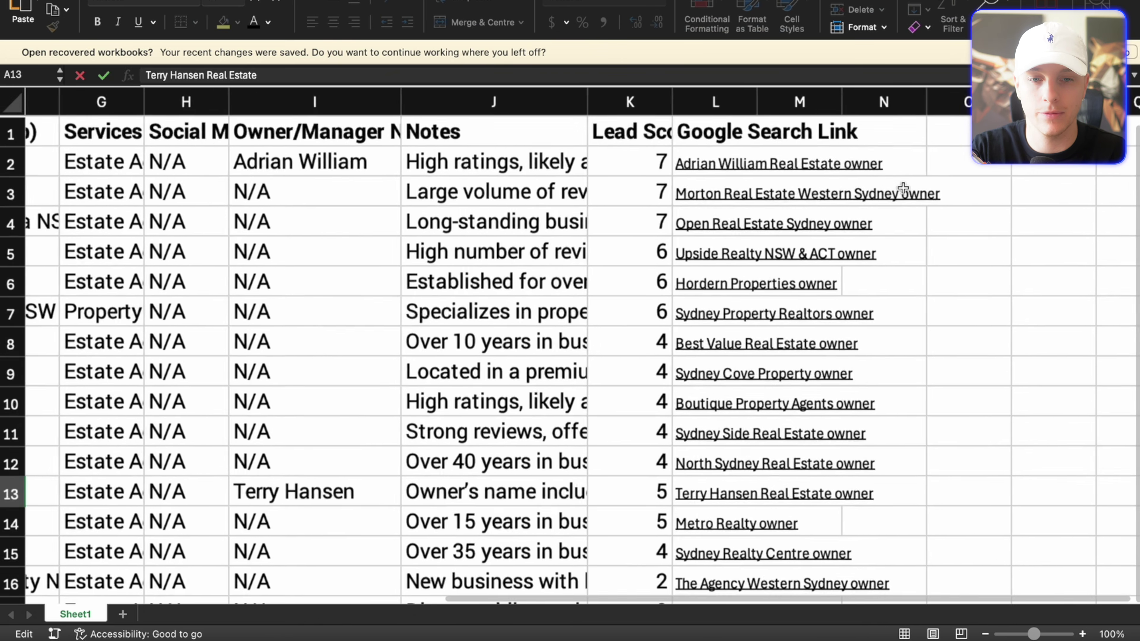
scroll(621, 145, "down", 4)
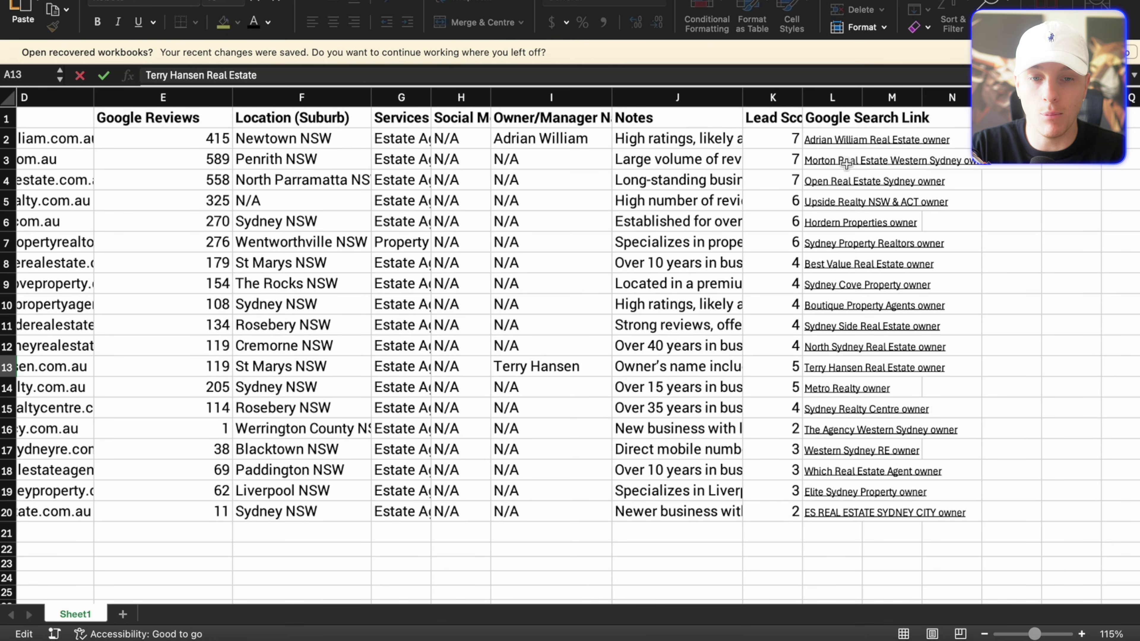
scroll(846, 164, "left", 5)
left_click(6, 160)
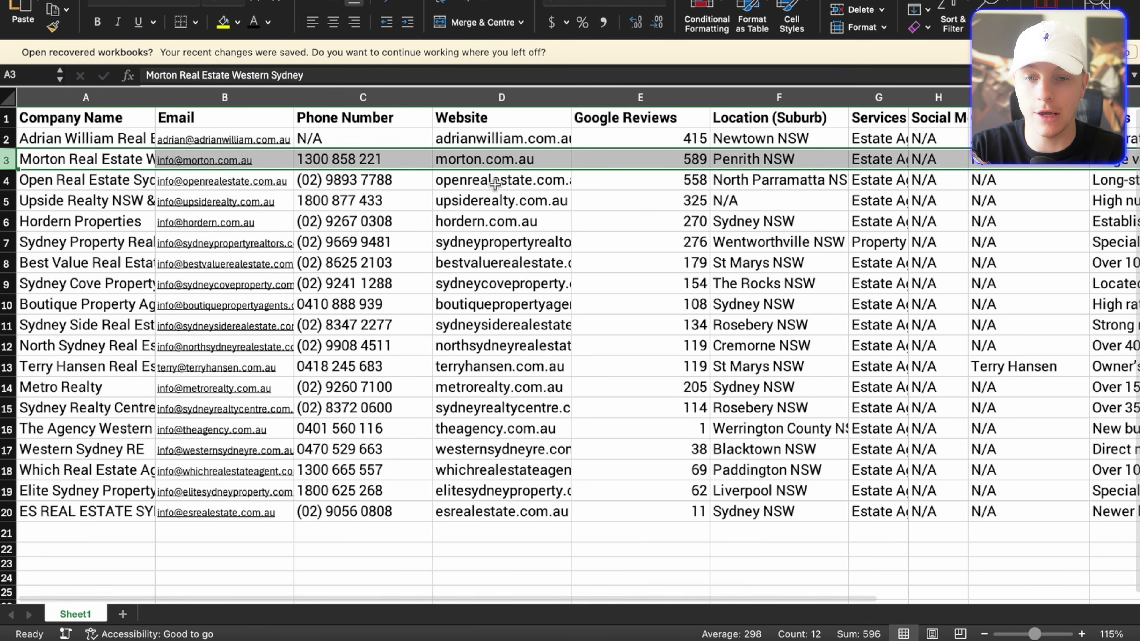
scroll(495, 184, "right", 10)
scroll(522, 191, "left", 3)
left_click(553, 158)
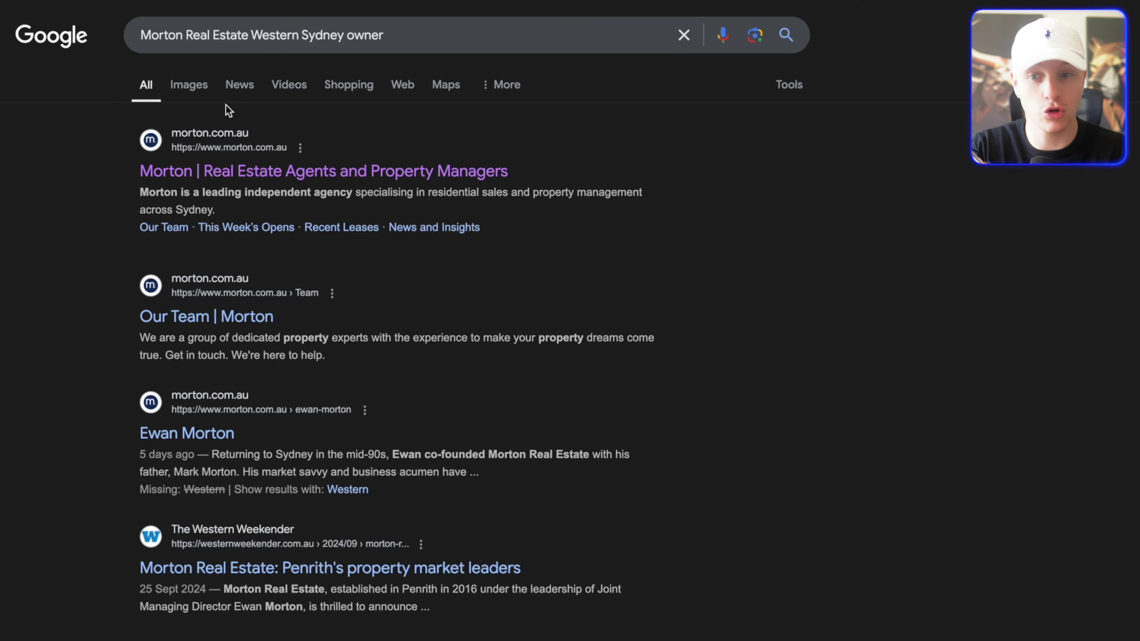
Look through the Morton search results and copy the co-founder's name from the morton.com.au profile result title.
scroll(464, 336, "down", 1)
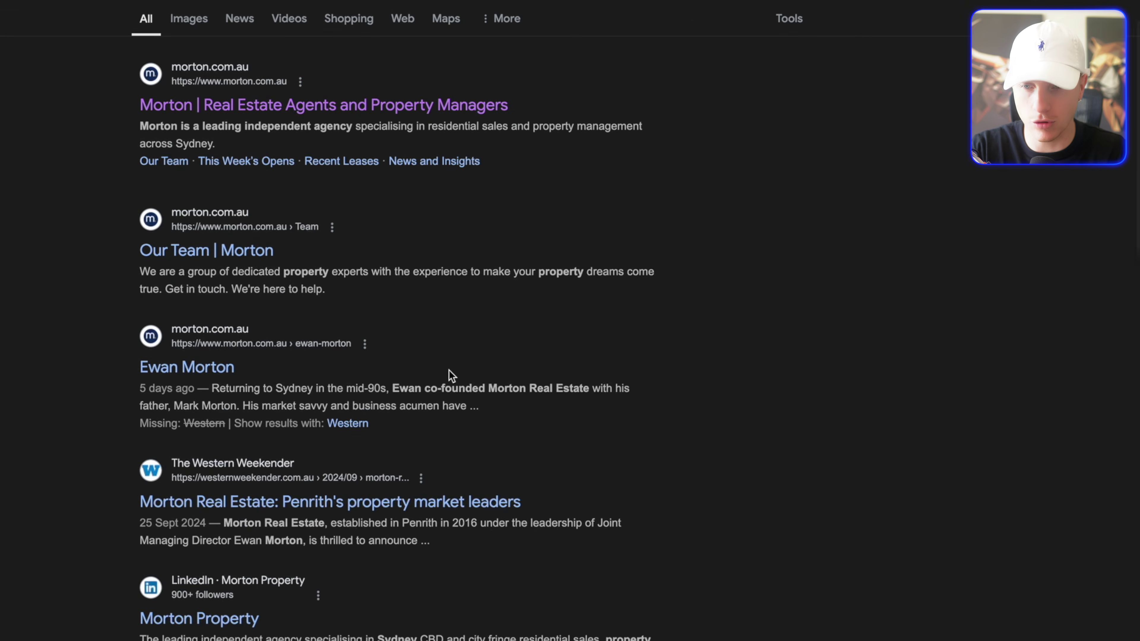
left_click_drag(132, 369, 280, 371)
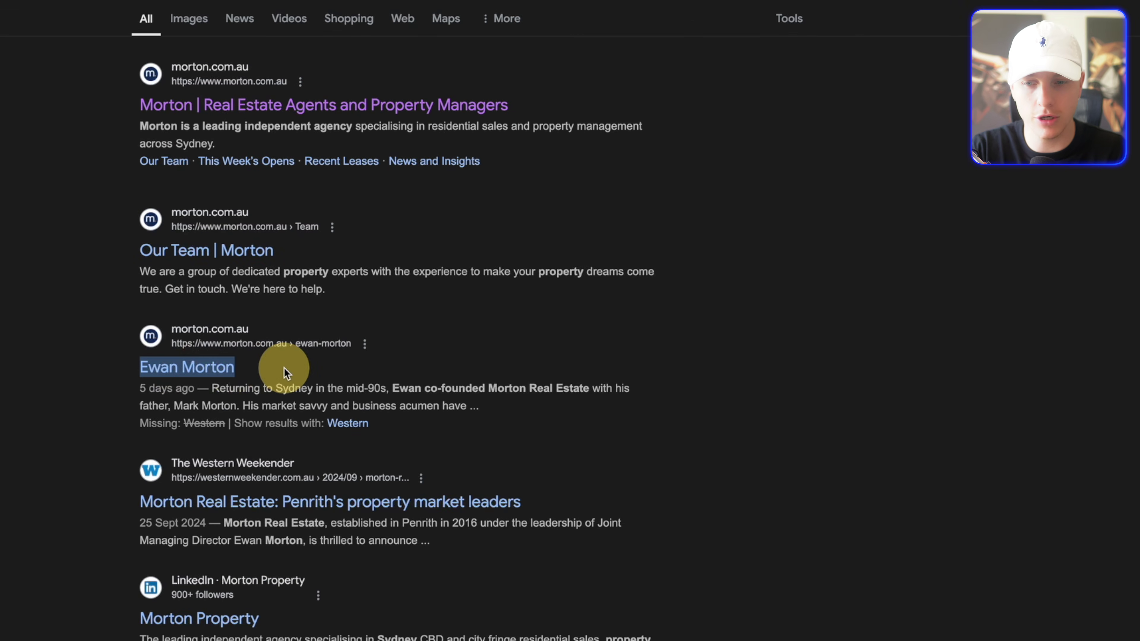
scroll(503, 449, "down", 4)
scroll(503, 449, "down", 4)
scroll(504, 450, "up", 5)
scroll(504, 450, "up", 2)
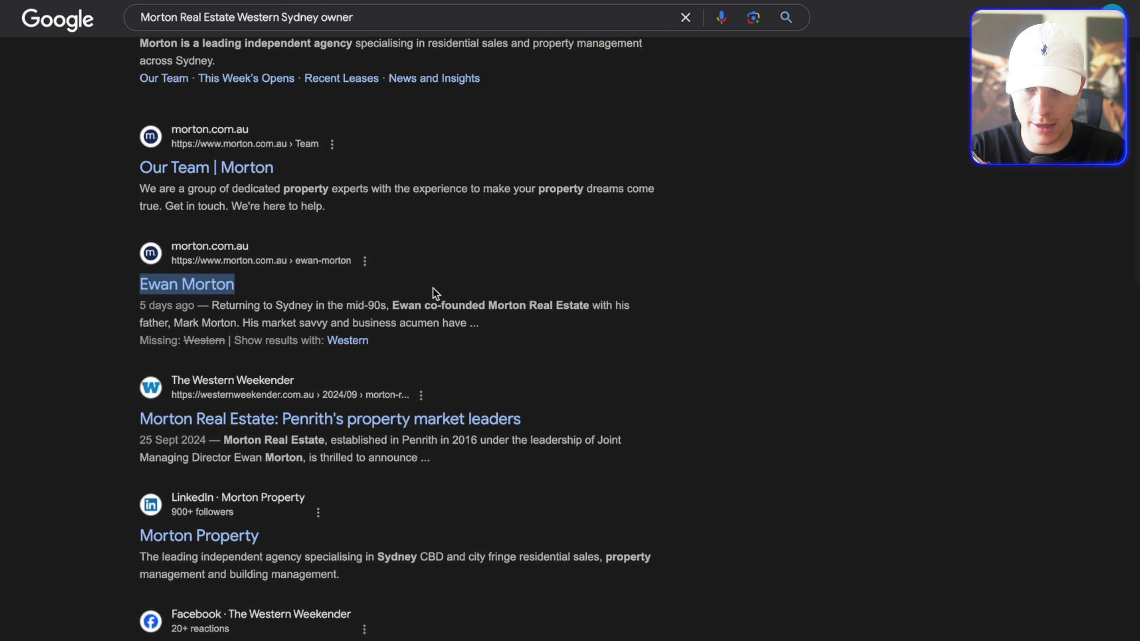
left_click_drag(54, 289, 245, 287)
key("ctrl+c")
Switch to Excel and paste the copied co-founder's name into cell N3 of the Morton Real Estate row.
key("ctrl+Right")
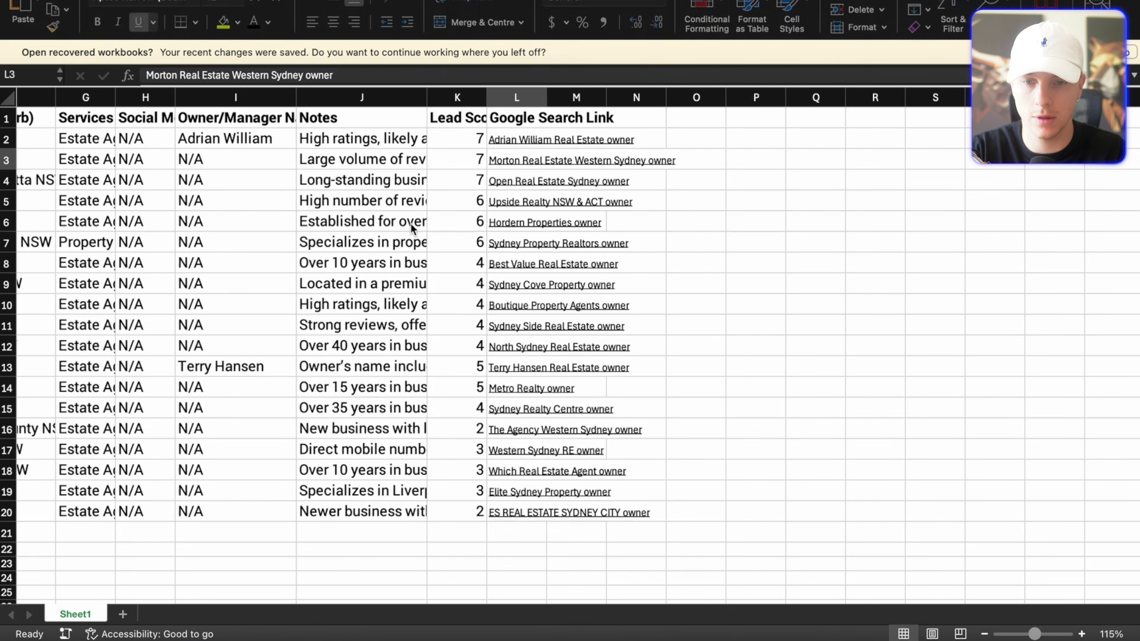
left_click(736, 158)
left_click(703, 158)
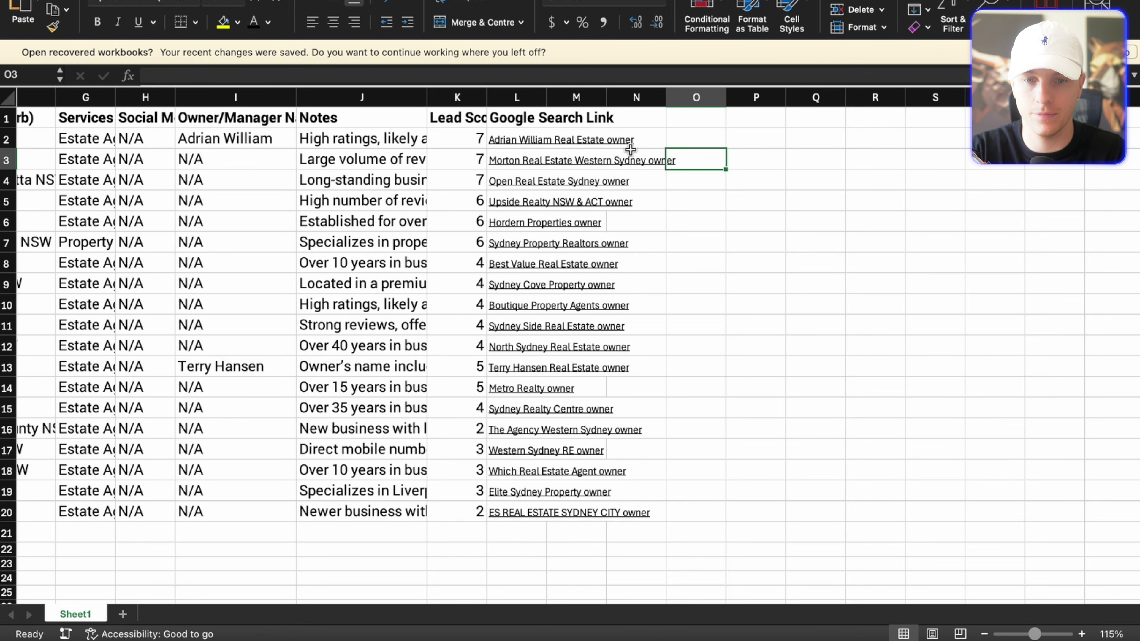
left_click(648, 158)
key("ctrl+v")
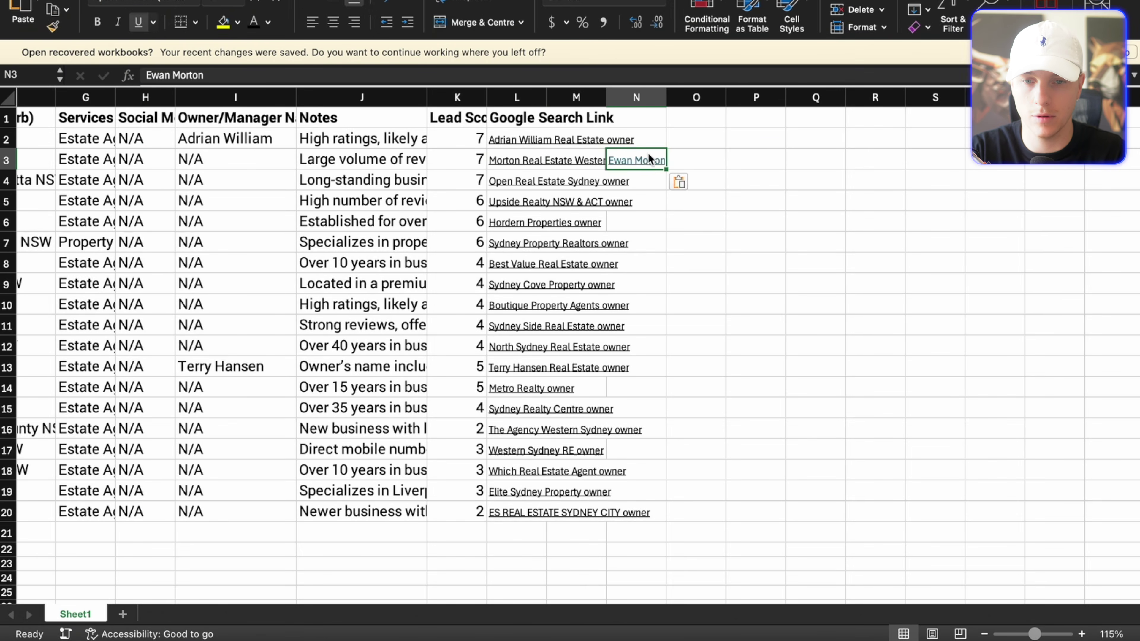
Open the Google search link for Open Real Estate Sydney and copy the staff member's name from the first result title.
left_click(521, 184)
left_click(521, 183)
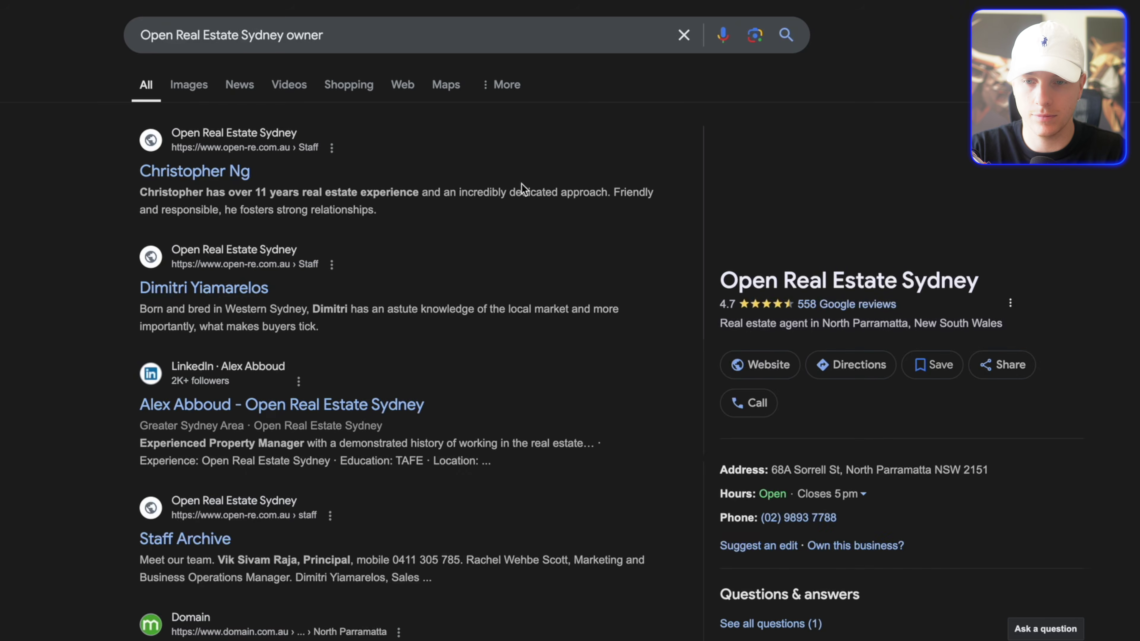
left_click_drag(118, 163, 271, 165)
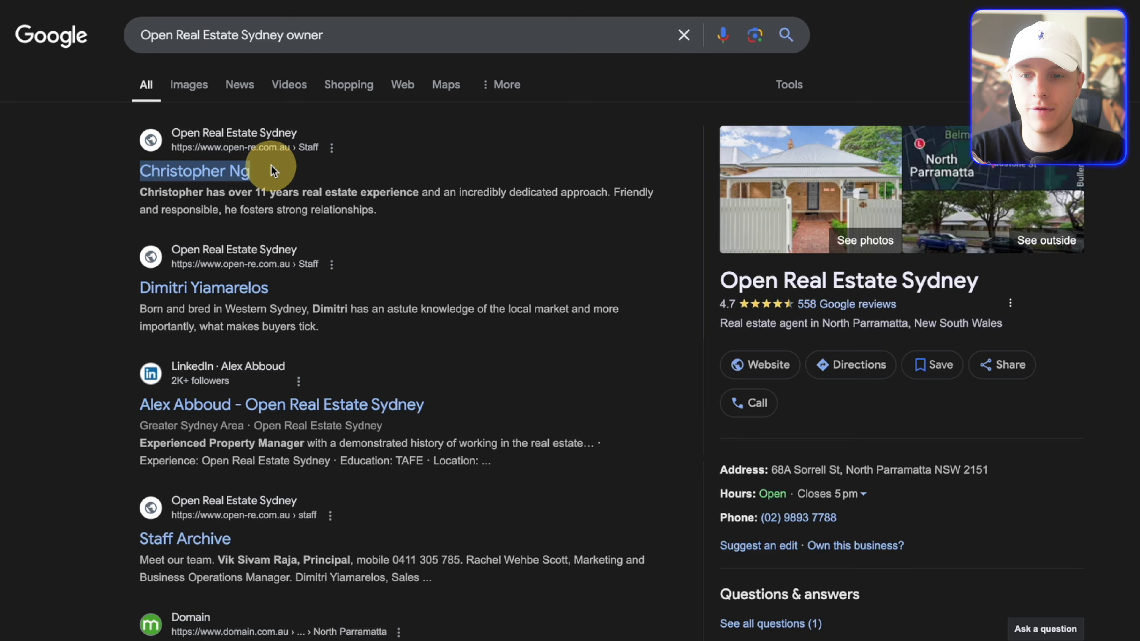
key("super+c")
Switch to Excel and paste the copied staff member's name into cell N4.
key("super+Tab")
left_click(626, 180)
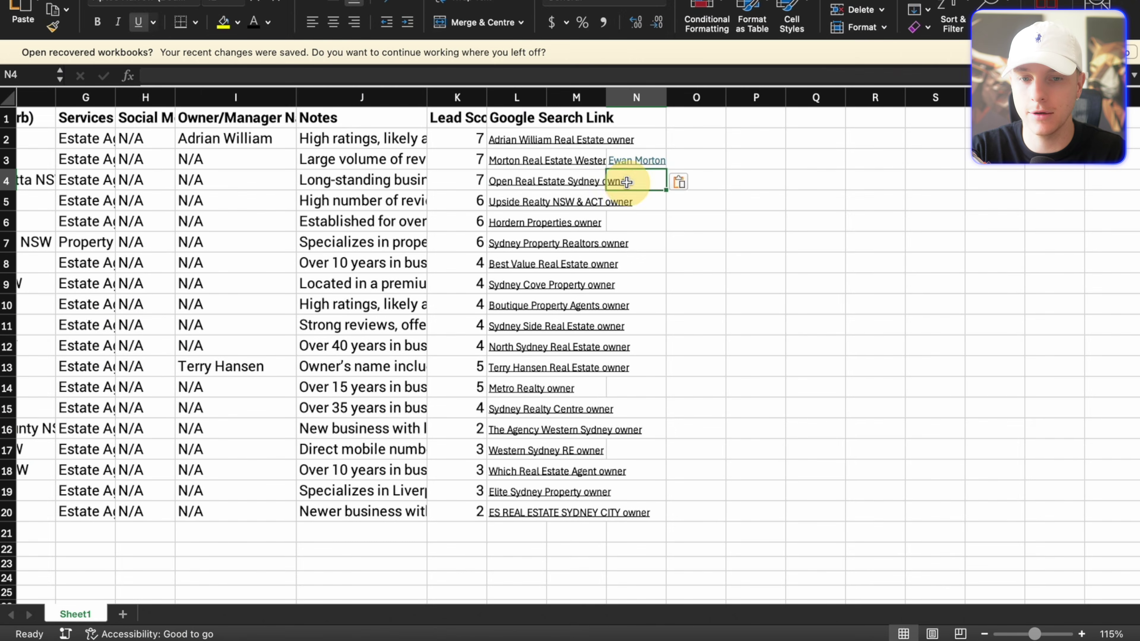
key("super+v")
Open the Google search link for Upside Realty NSW & ACT in row 5 and display the business's Google reviews.
left_click(542, 203)
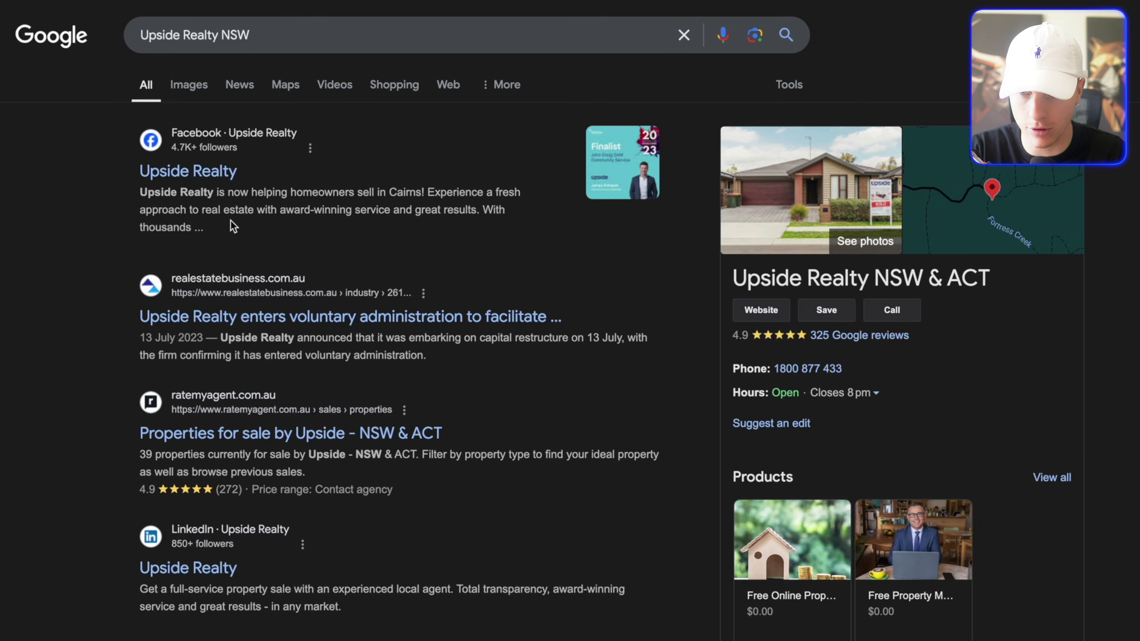
scroll(430, 475, "down", 3)
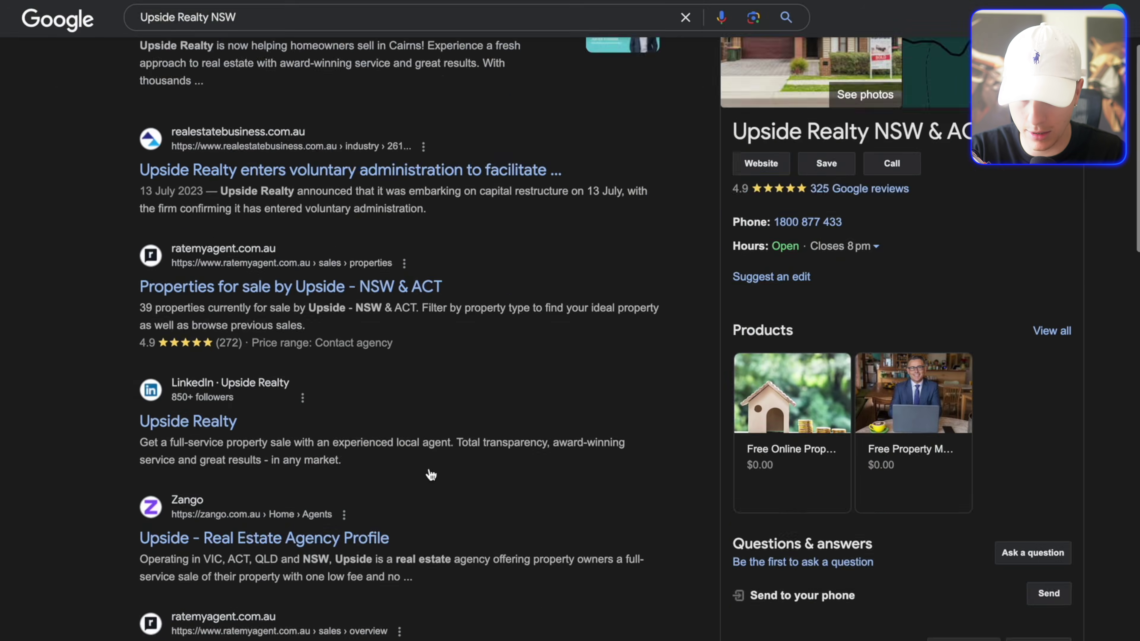
scroll(431, 474, "up", 3)
left_click(855, 340)
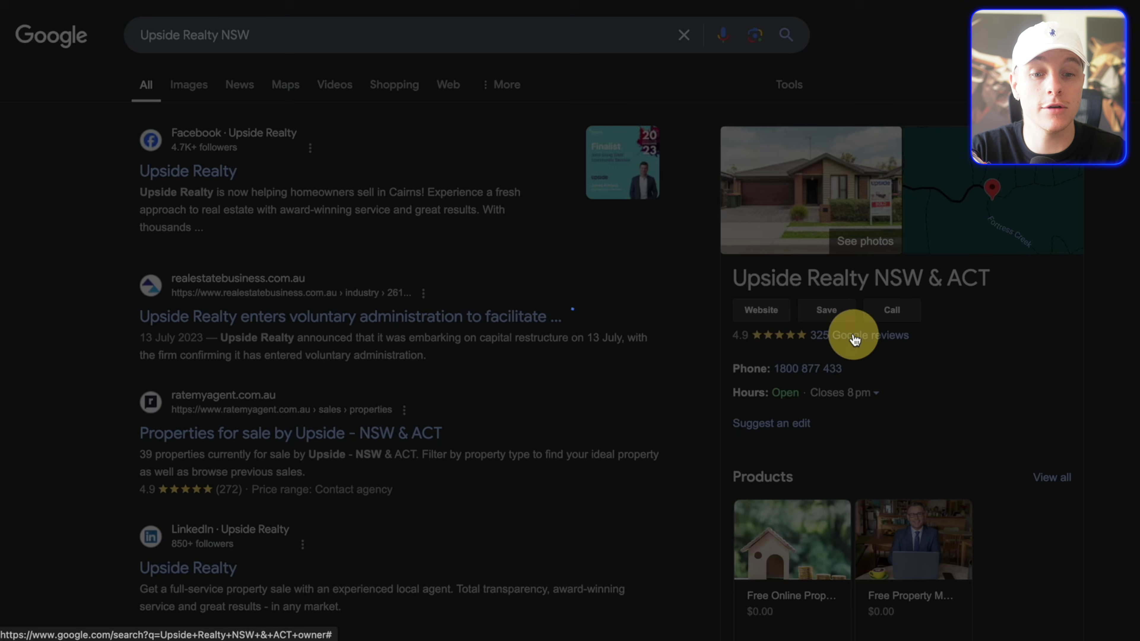
Read through the Upside Realty NSW & ACT reviews and owner responses for mentioned agent names, expanding truncated reviews.
scroll(516, 362, "down", 5)
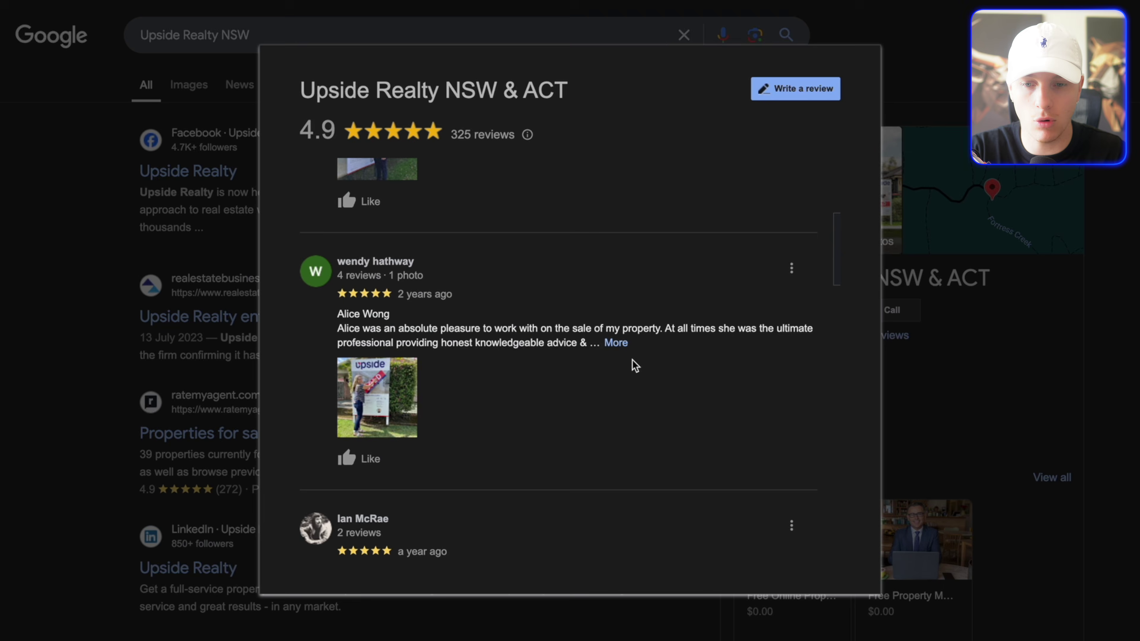
scroll(395, 342, "down", 4)
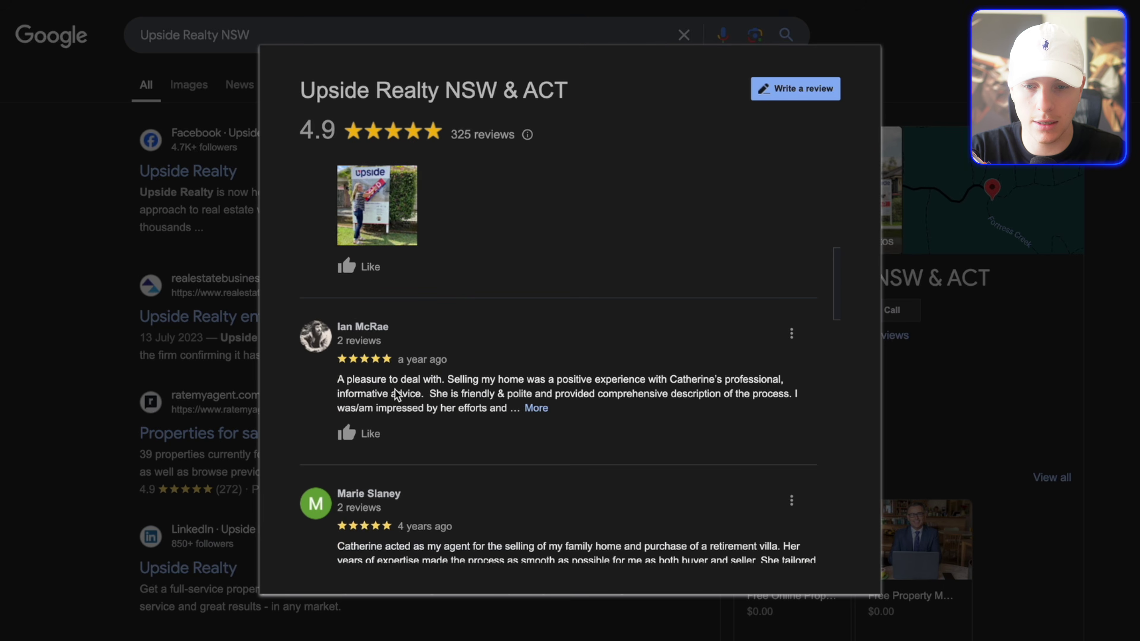
scroll(397, 395, "down", 1)
scroll(559, 418, "down", 4)
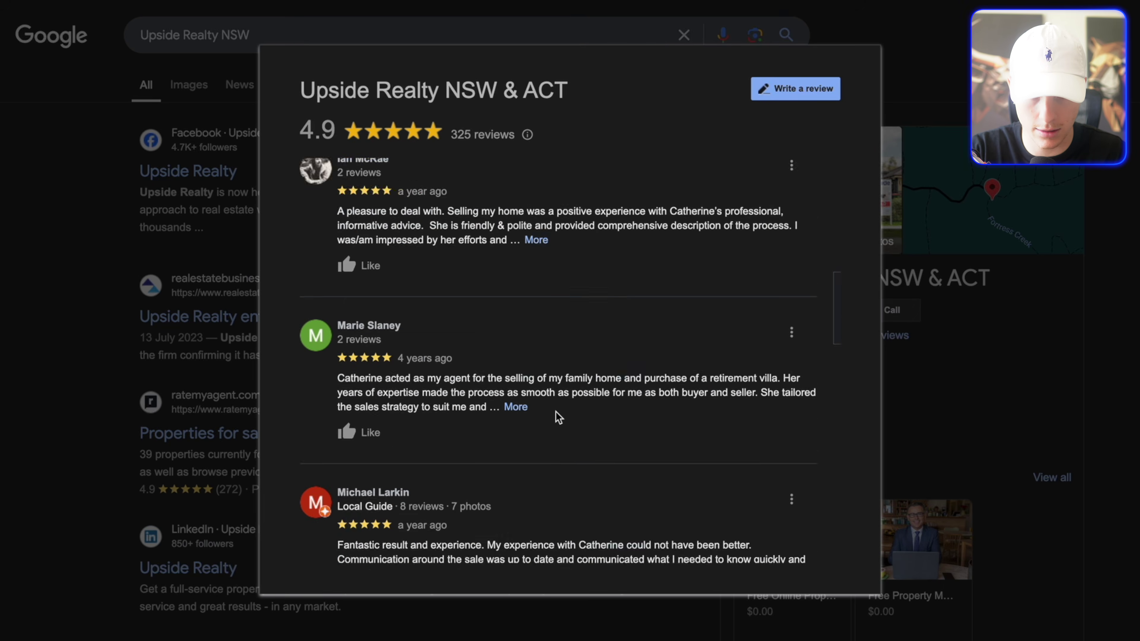
scroll(421, 352, "down", 3)
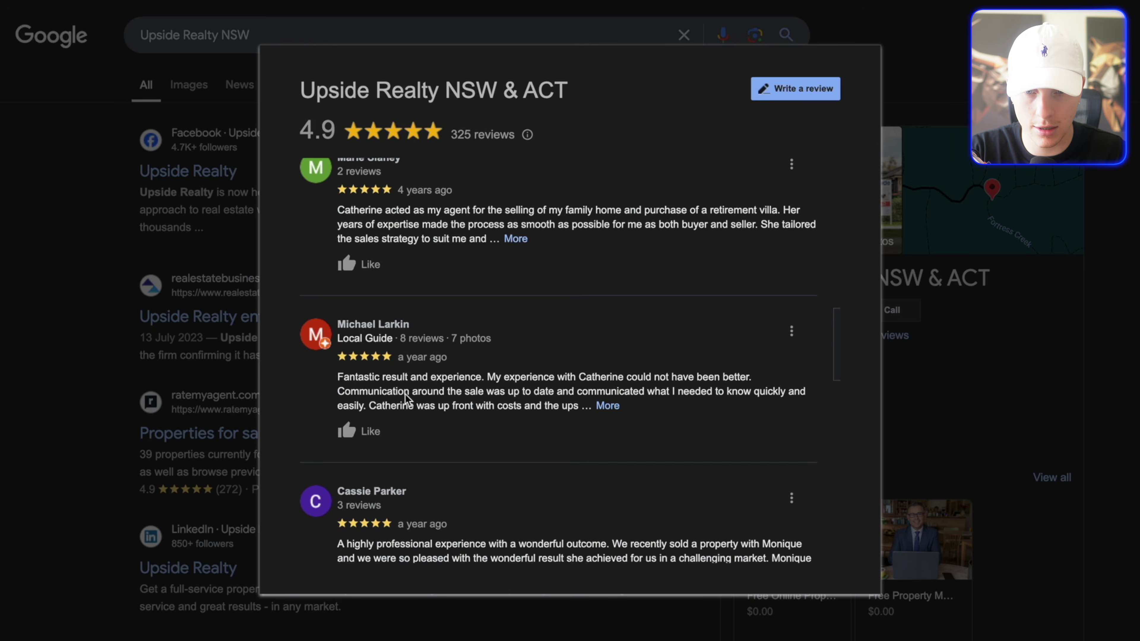
scroll(507, 426, "down", 5)
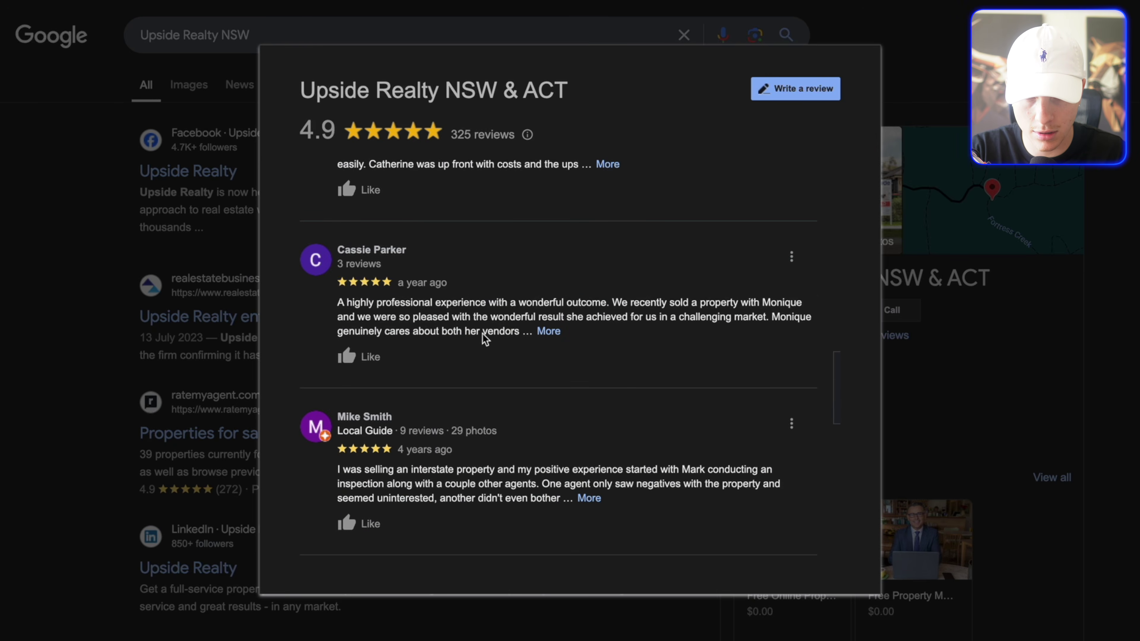
scroll(528, 352, "down", 3)
left_click(588, 337)
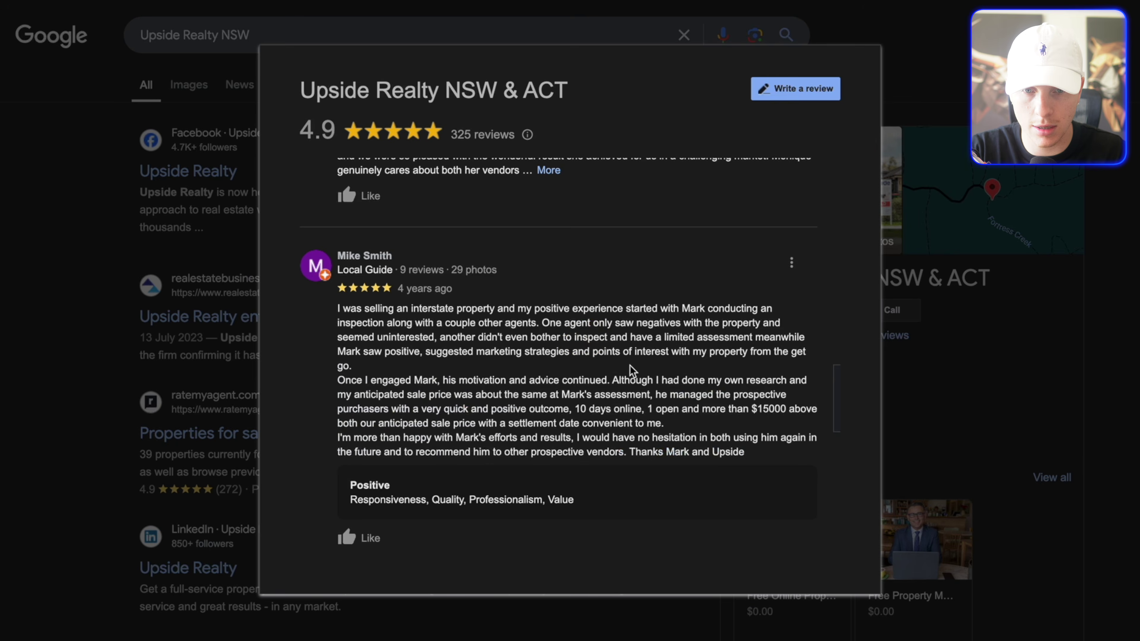
scroll(602, 437, "down", 6)
scroll(631, 424, "down", 5)
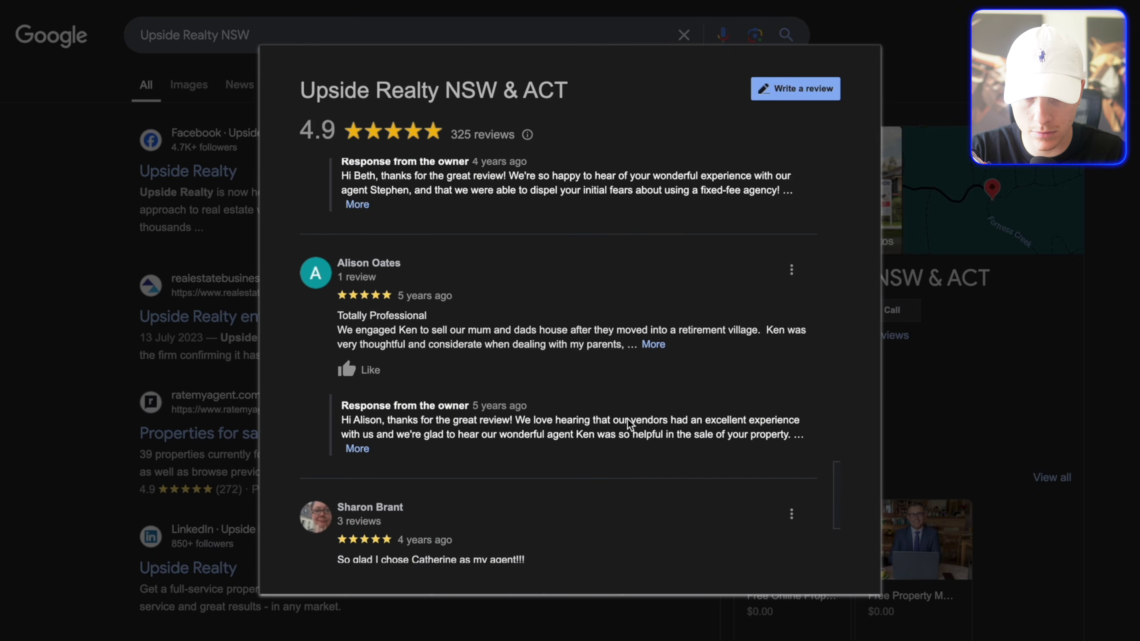
scroll(619, 393, "down", 4)
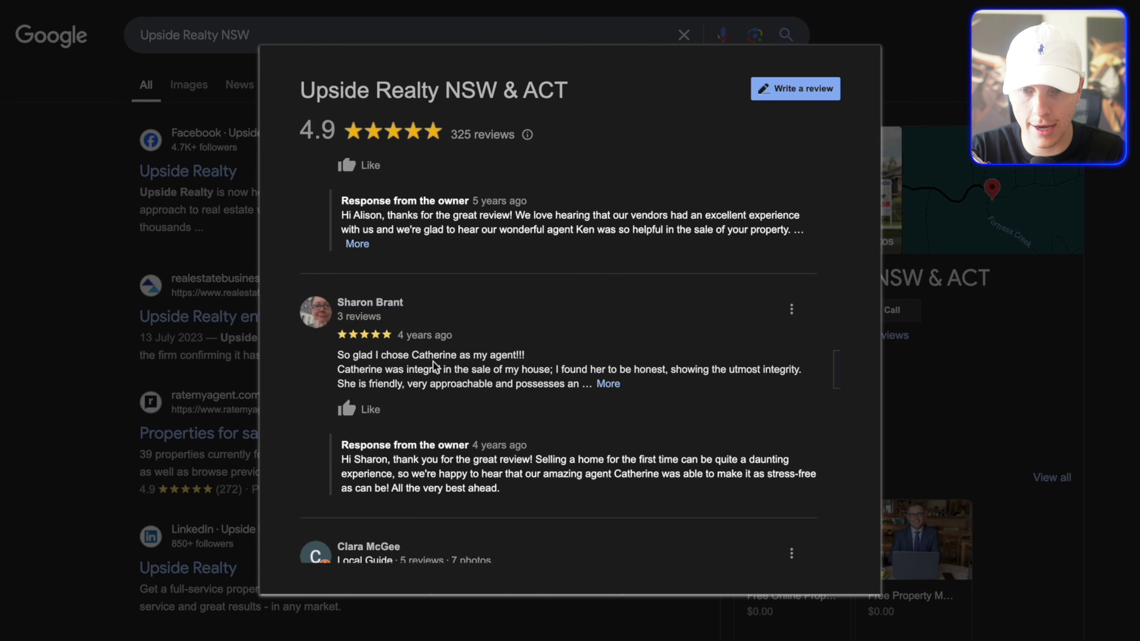
scroll(432, 362, "down", 6)
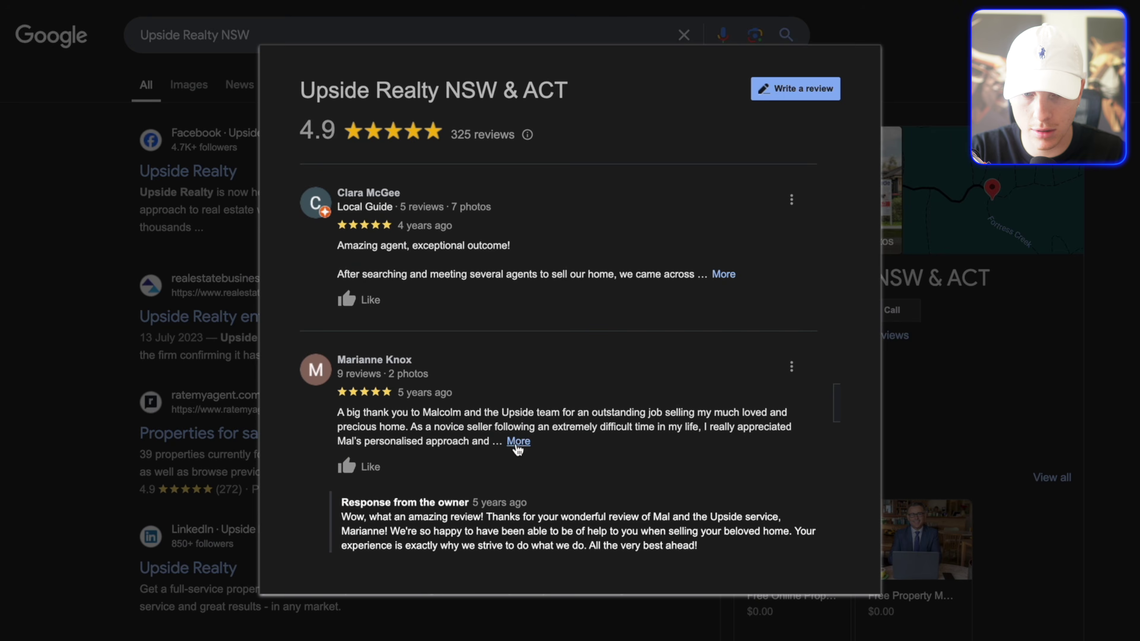
left_click(518, 442)
scroll(557, 470, "down", 8)
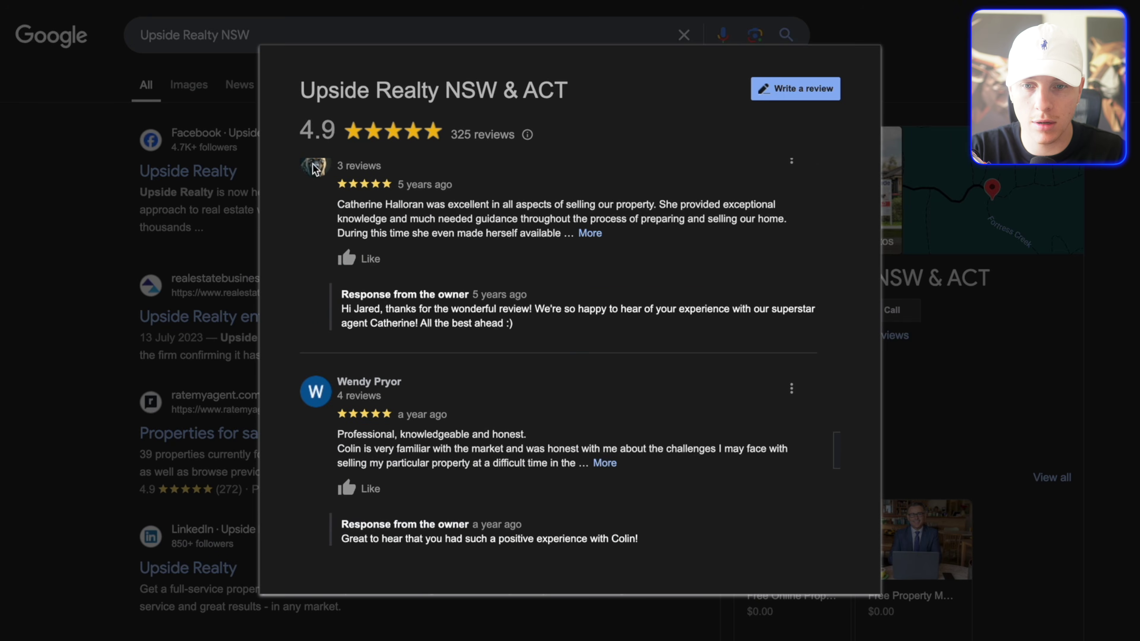
Copy the praised agent's first name from the review, close the reviews, and paste it into cell N5 in Excel.
double_click(355, 207)
key("super+c")
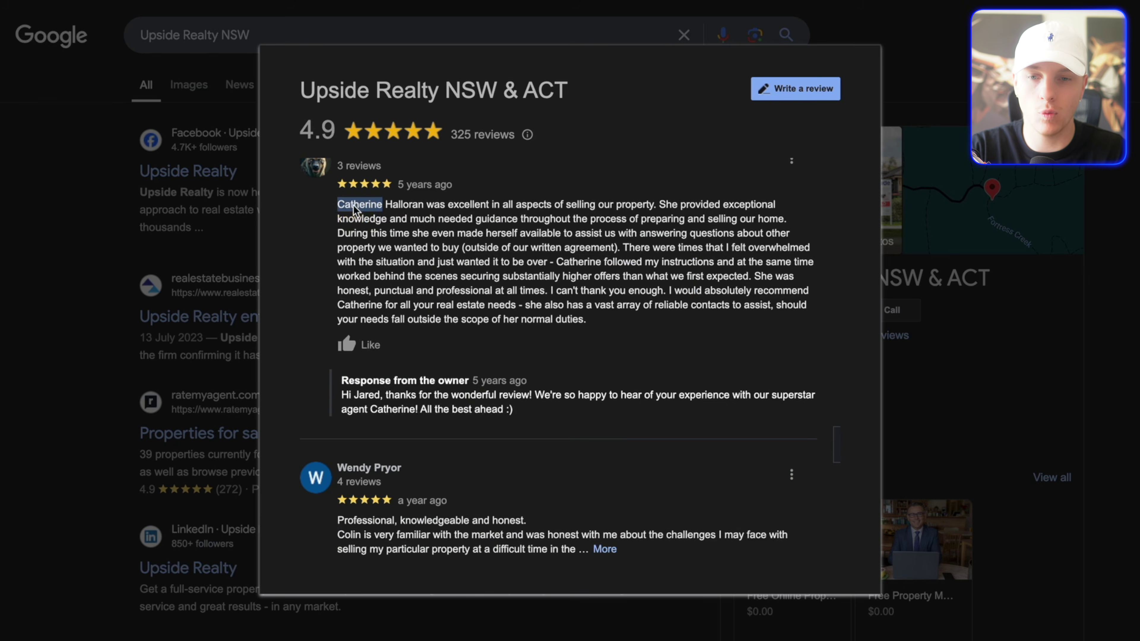
key("Escape")
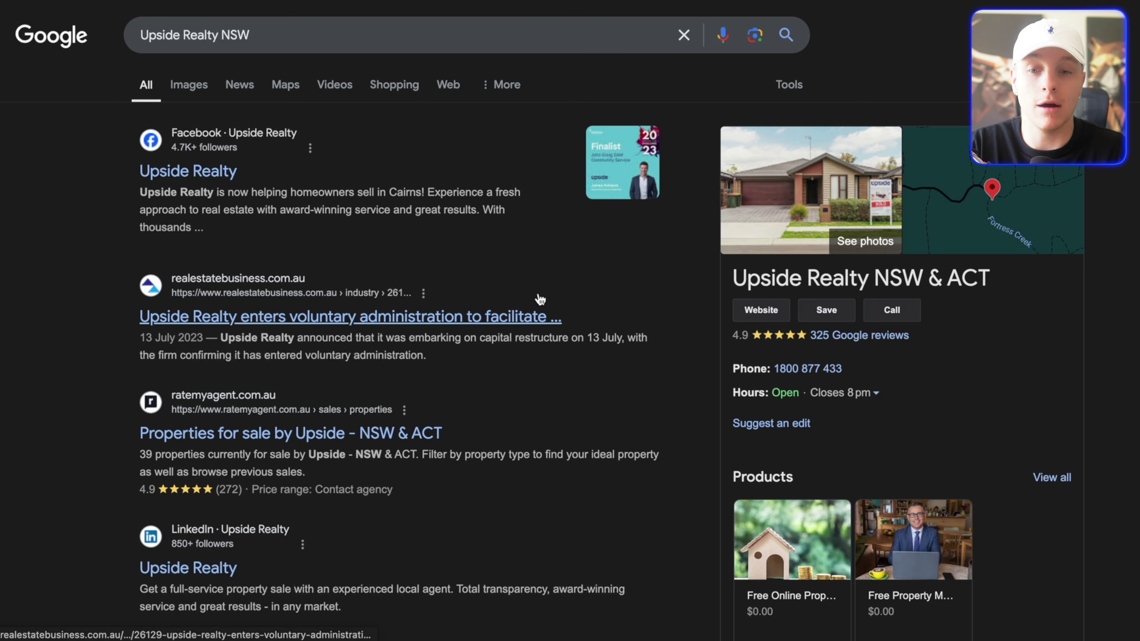
key("super+Tab")
left_click(637, 201)
key("super+v")
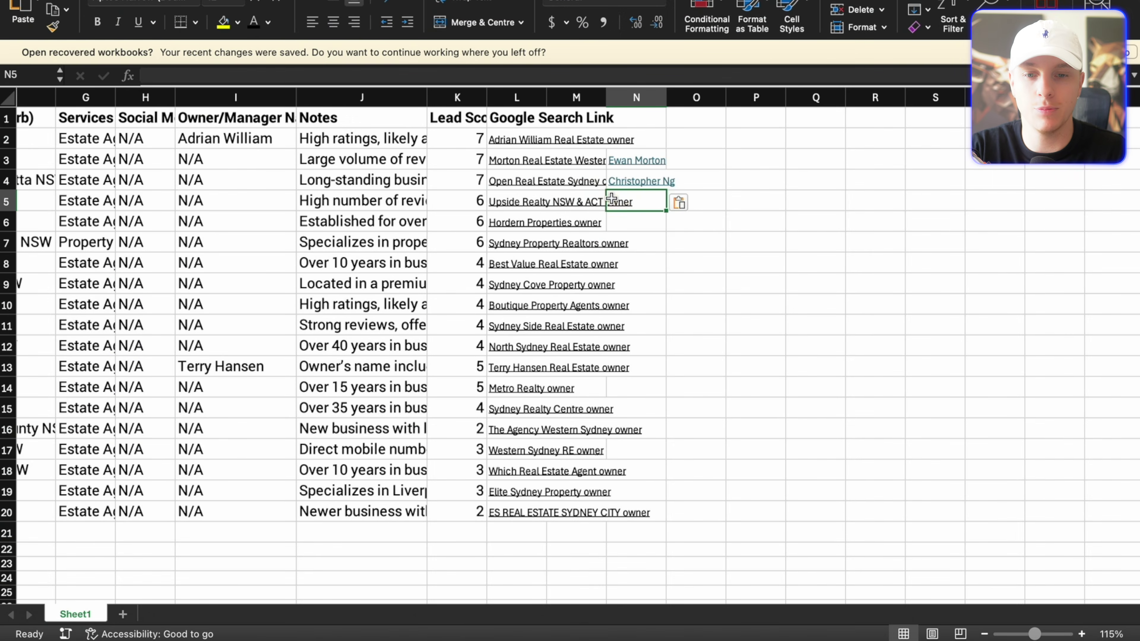
Open the Google search link for Hordern Properties and copy the founder's name from the Staff result, checking the LinkedIn result title.
left_click(515, 225)
left_click(514, 223)
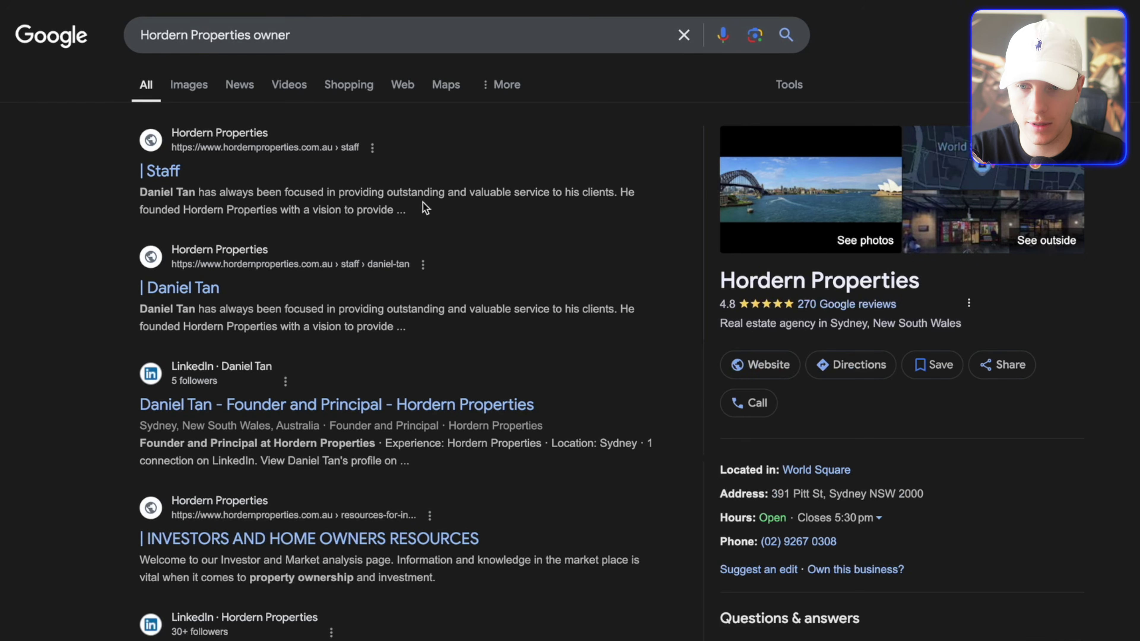
left_click_drag(140, 191, 196, 192)
key("super+c")
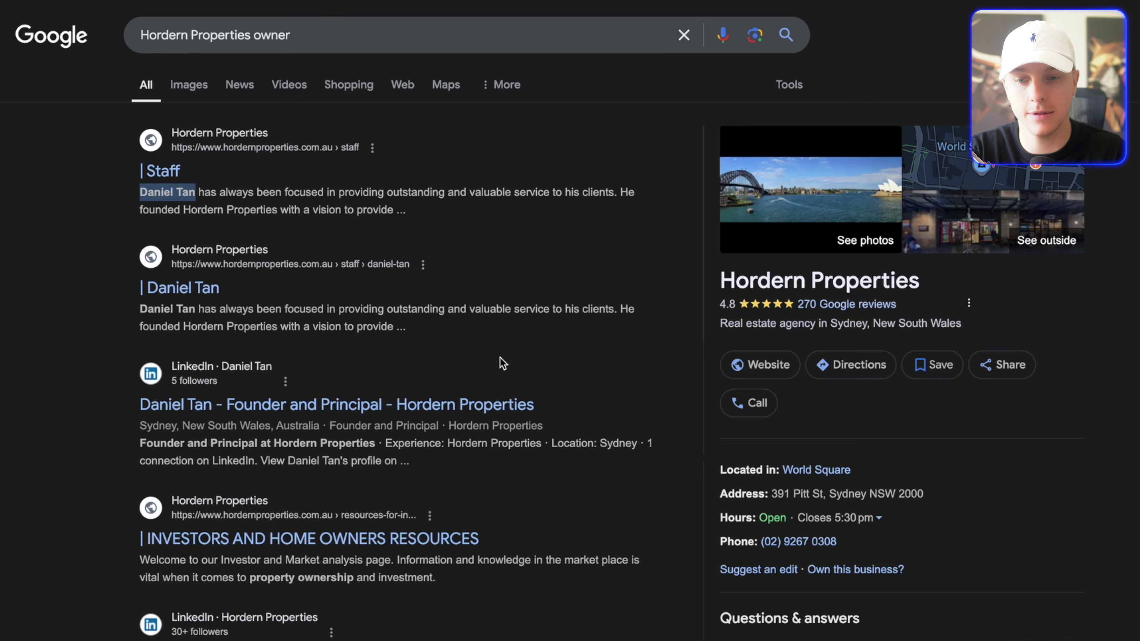
left_click_drag(125, 418, 497, 414)
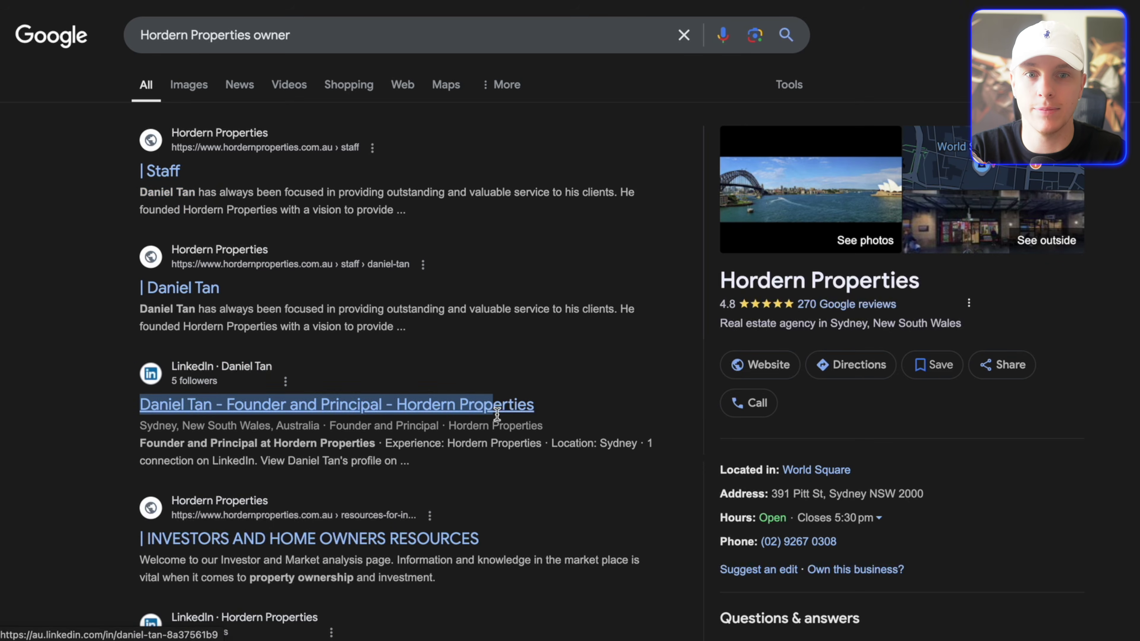
Switch to Excel and paste the copied founder's name into cell N6 of the Hordern Properties row.
key("super+Tab")
left_click(642, 220)
key("super+v")
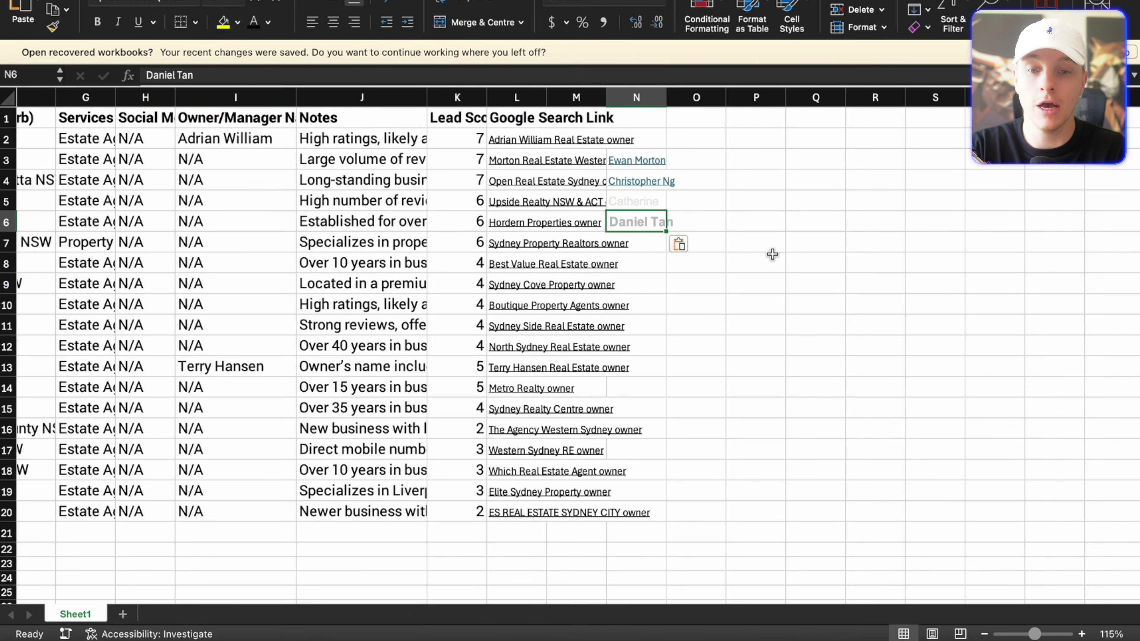
left_click(772, 254)
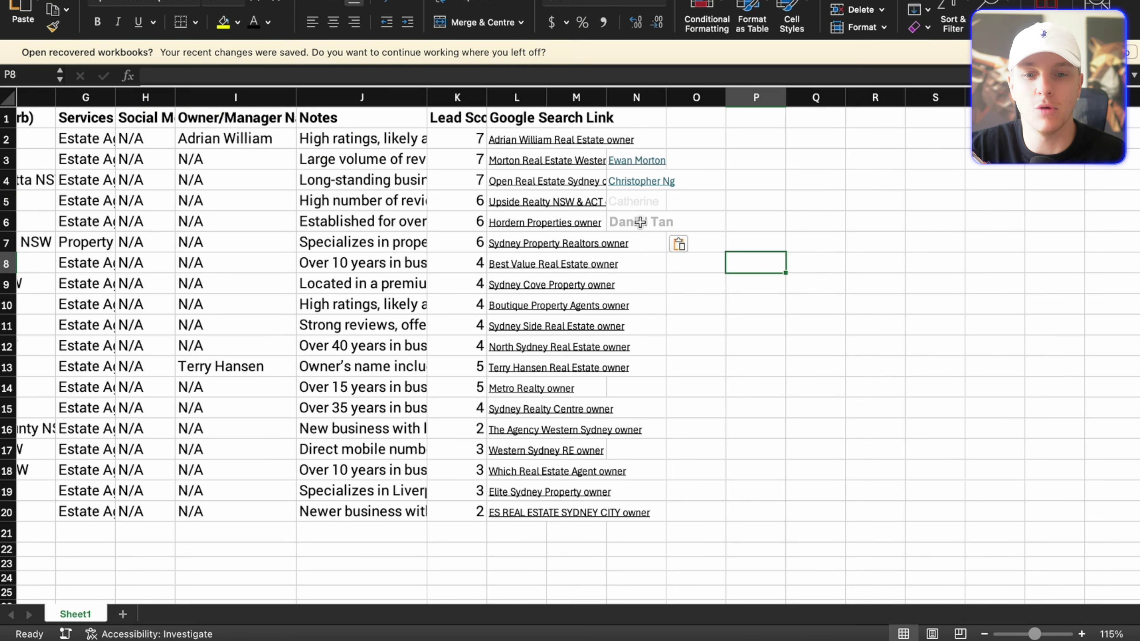
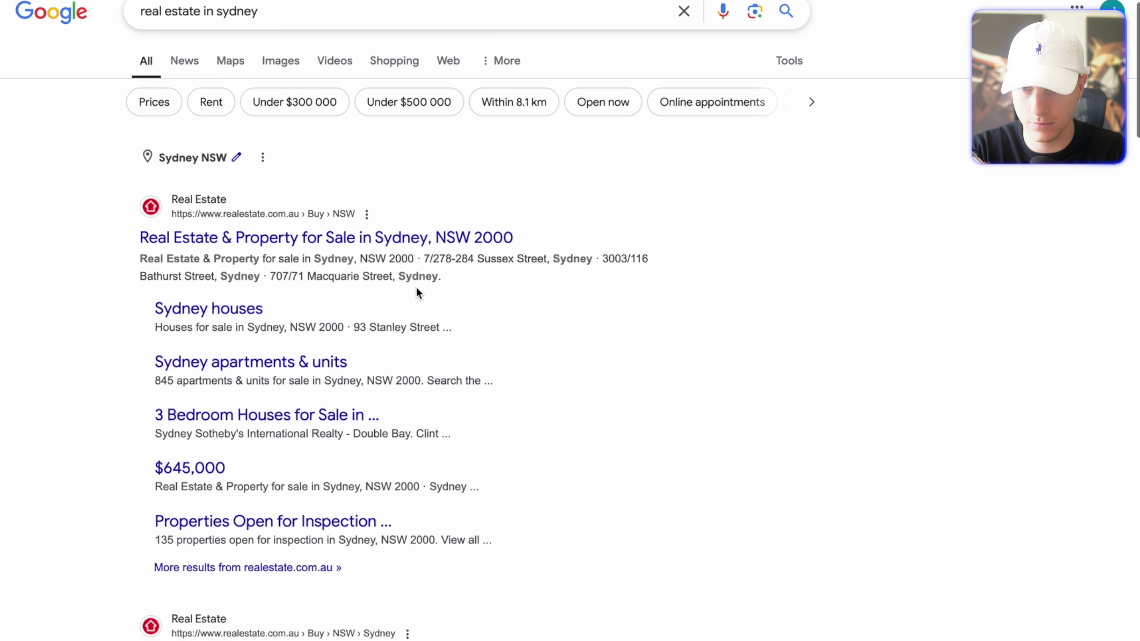
Search Google for "real estate agents in sydney".
scroll(416, 286, "up", 7)
left_click(201, 35)
type("agents")
key("Return")
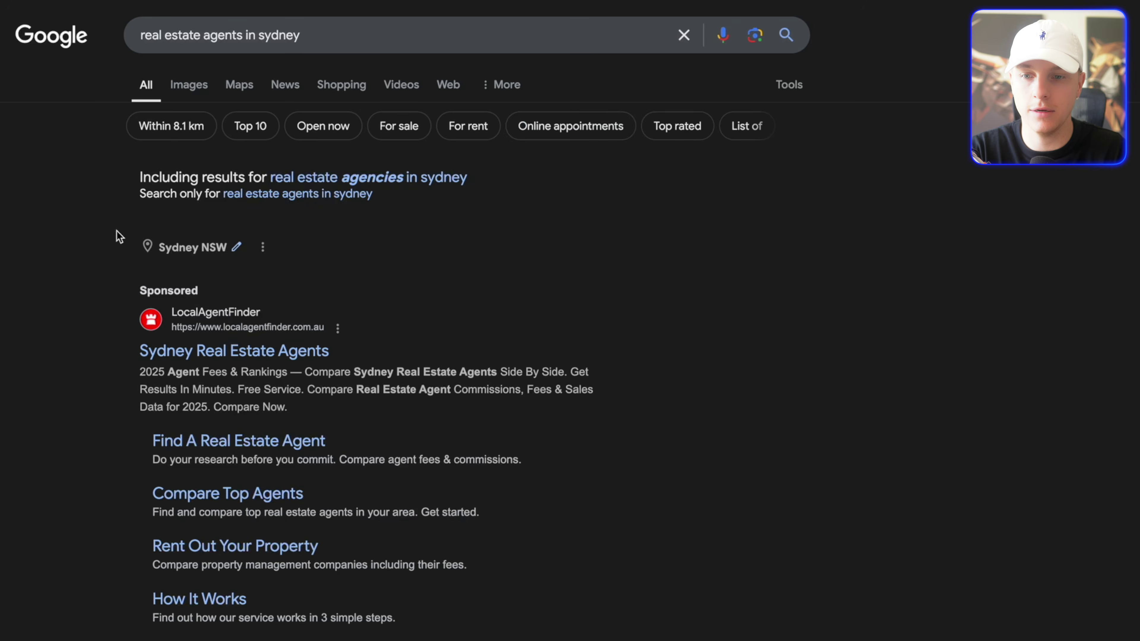
Open the Domain result for real estate agencies in Sydney NSW 2000 and show its individual agents instead of agencies.
scroll(84, 312, "down", 15)
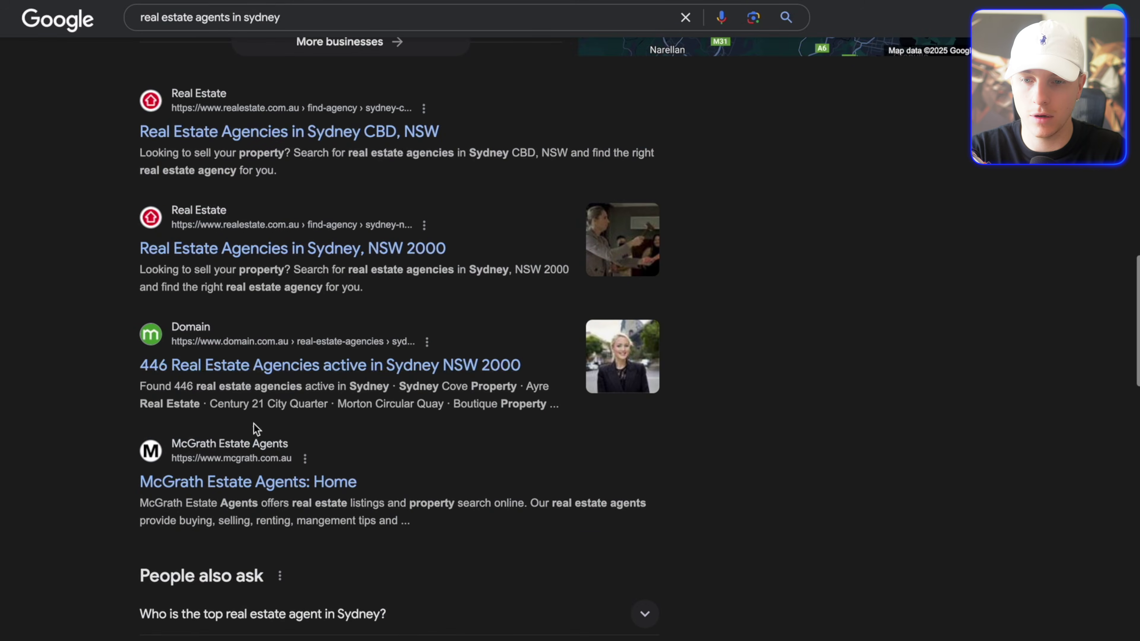
left_click(249, 367)
scroll(378, 373, "down", 3)
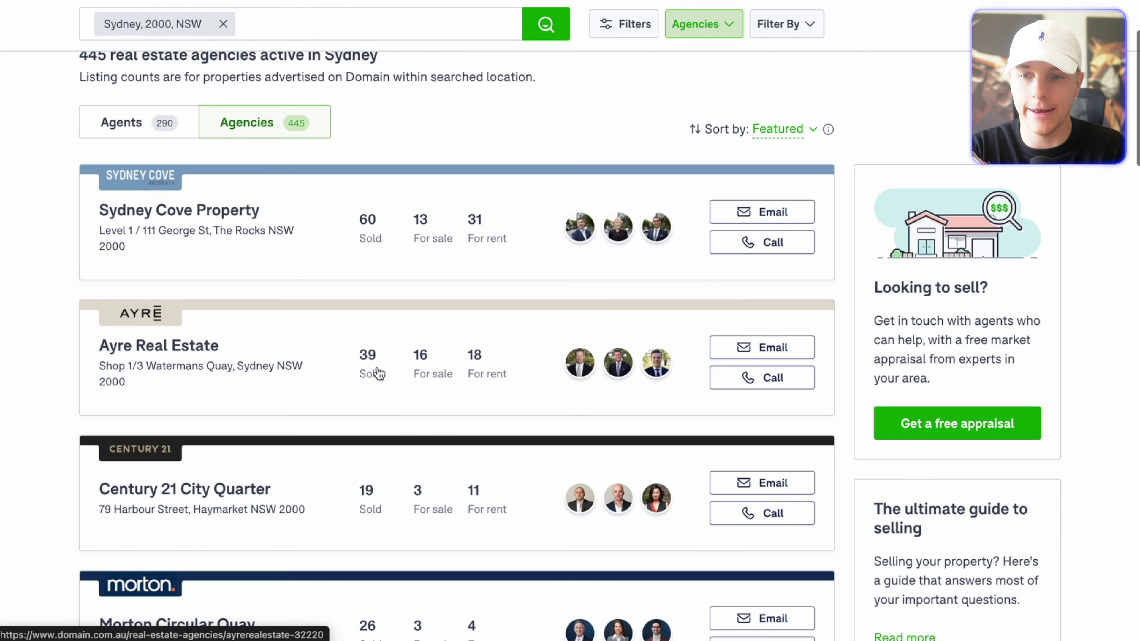
left_click(120, 121)
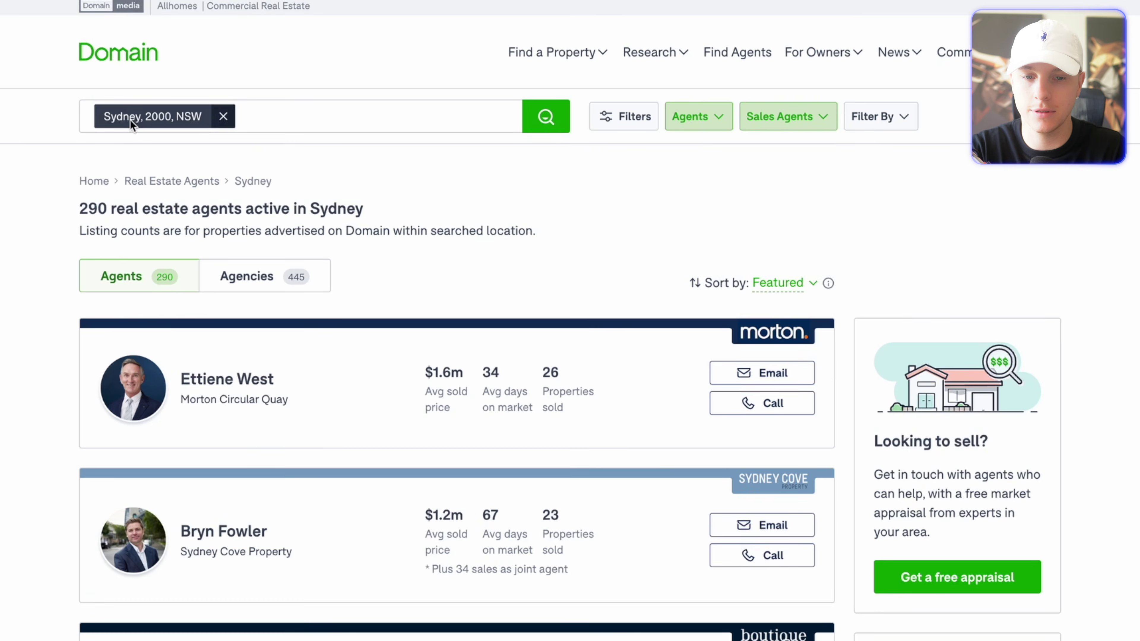
scroll(5, 316, "down", 3)
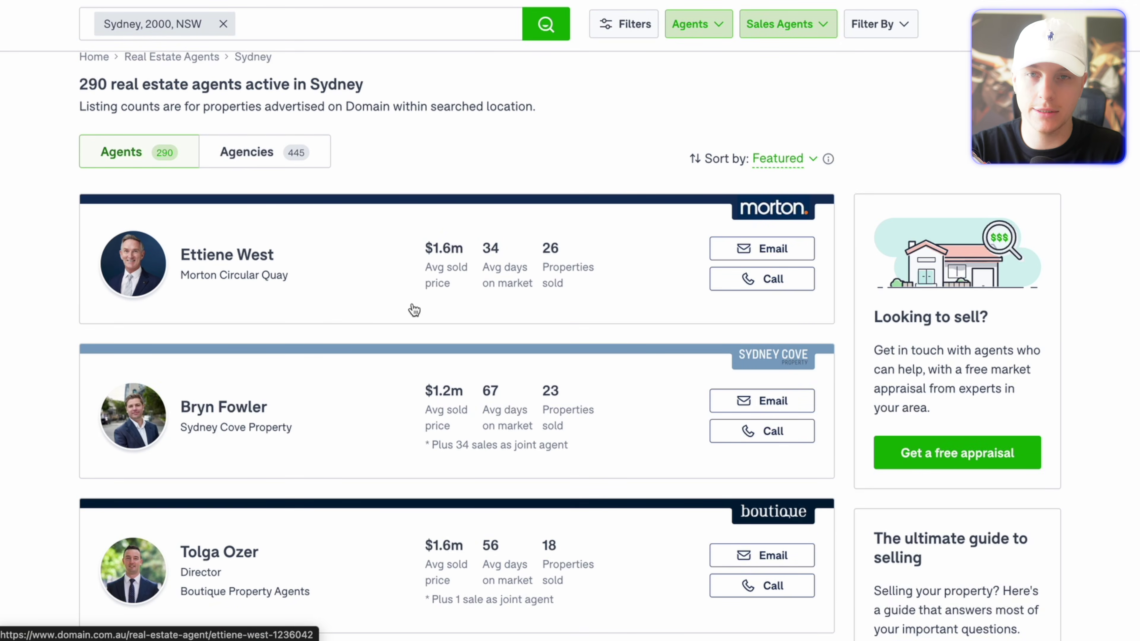
left_click_drag(95, 259, 454, 265)
left_click_drag(523, 292, 774, 291)
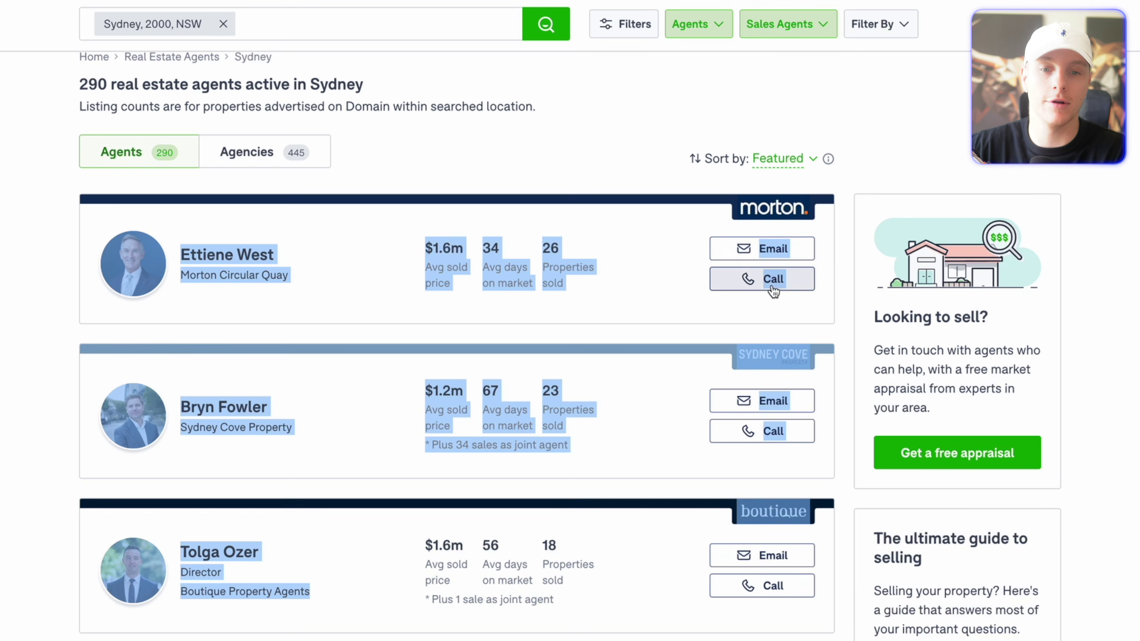
left_click(845, 247)
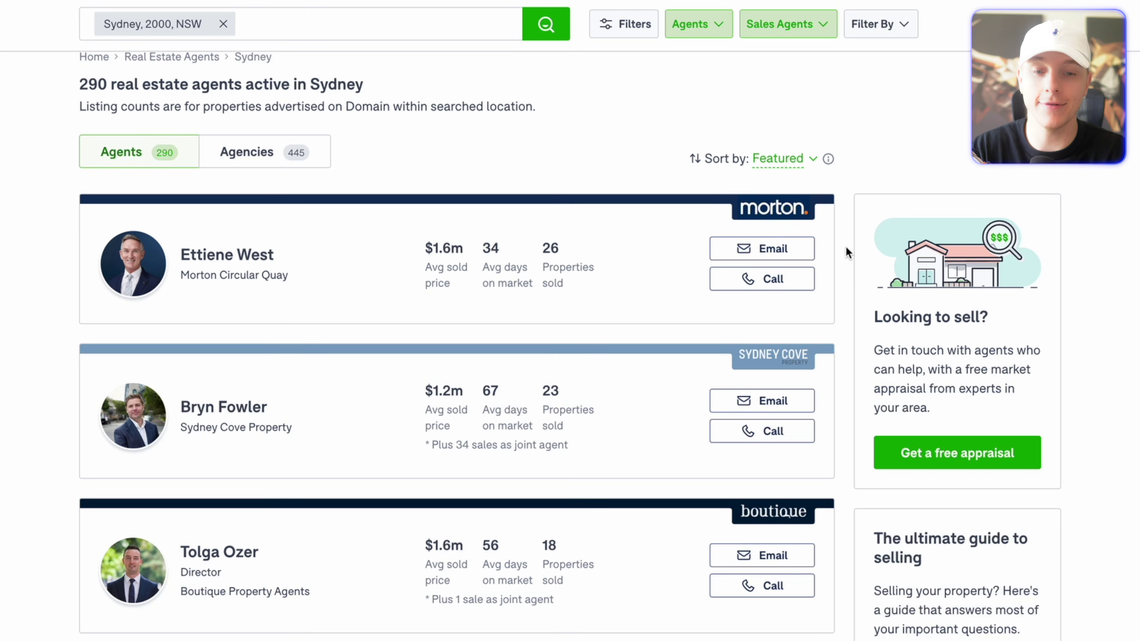
Try to reveal the phone numbers of the first agents in the Domain listing, returning to the listing from the opened agent profile.
left_click(774, 280)
left_click(775, 431)
scroll(769, 434, "down", 6)
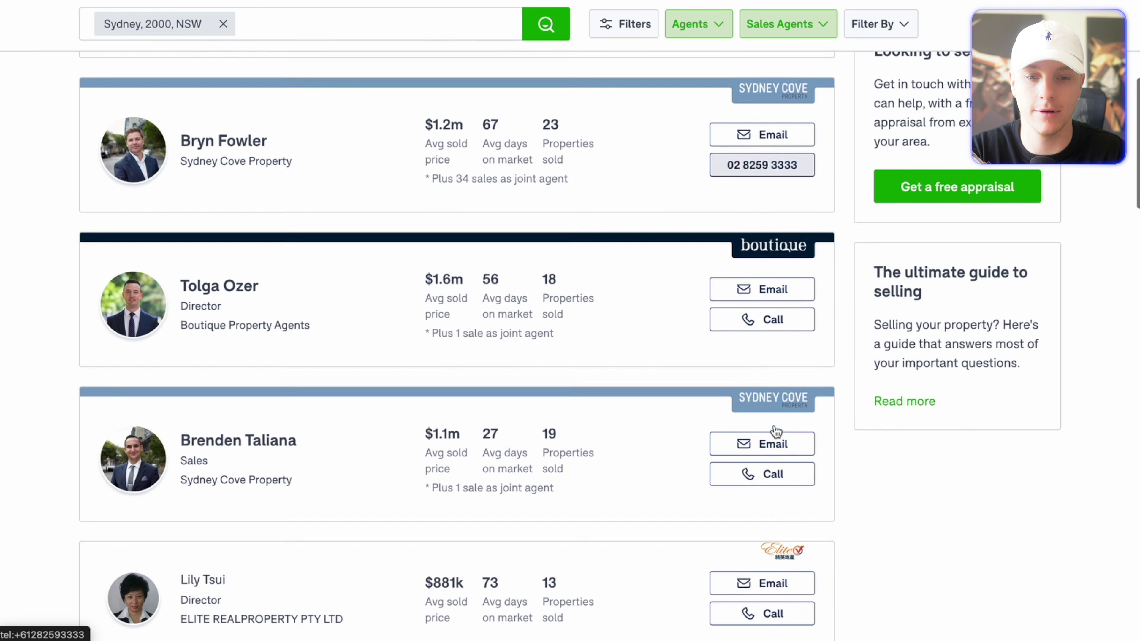
left_click(763, 295)
left_click(763, 453)
scroll(758, 458, "down", 5)
left_click(763, 314)
left_click(756, 473)
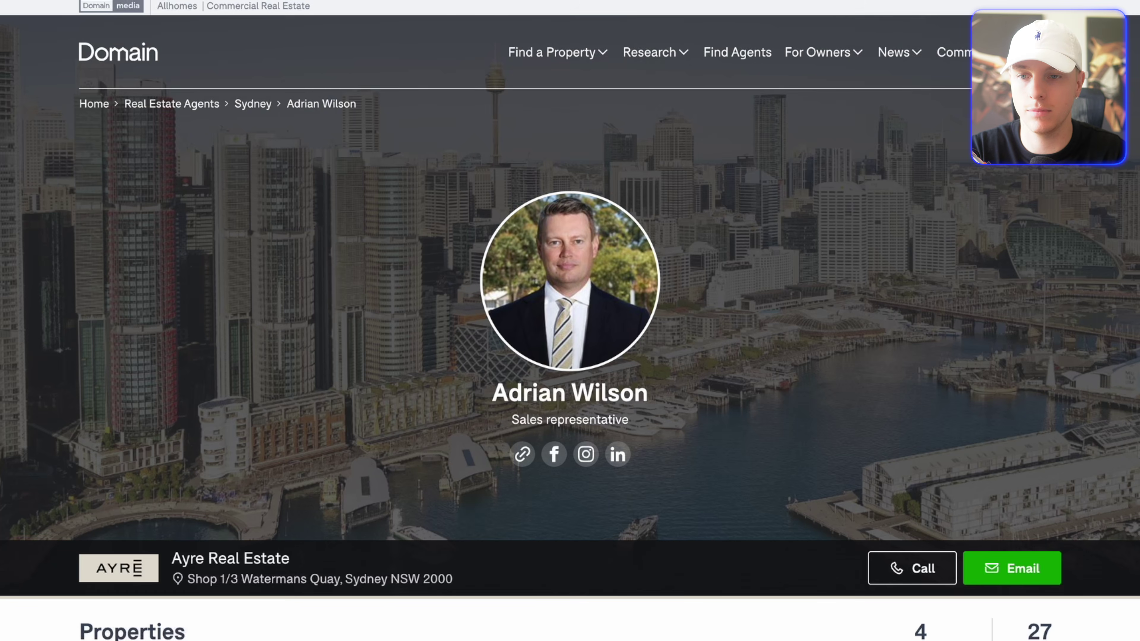
key("alt+Left")
Reveal the phone numbers of the first agents, down to the Forbes Global Properties director.
left_click(768, 170)
scroll(768, 180, "up", 4)
left_click(767, 212)
scroll(770, 211, "up", 5)
left_click(771, 189)
scroll(772, 225, "down", 10)
left_click(773, 281)
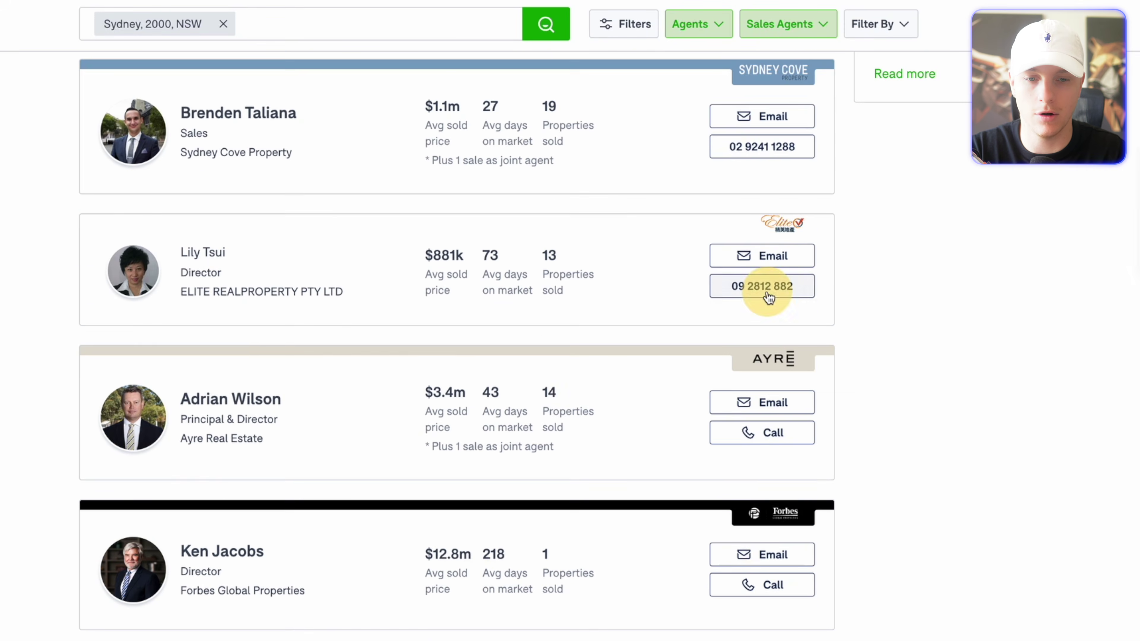
left_click(759, 433)
left_click(766, 585)
Reveal the phone numbers of the agents following the Forbes director, from Ayre Real Estate through to Sydney Sotheby's International Realty.
scroll(763, 449, "down", 10)
left_click(753, 301)
left_click(762, 446)
left_click(759, 597)
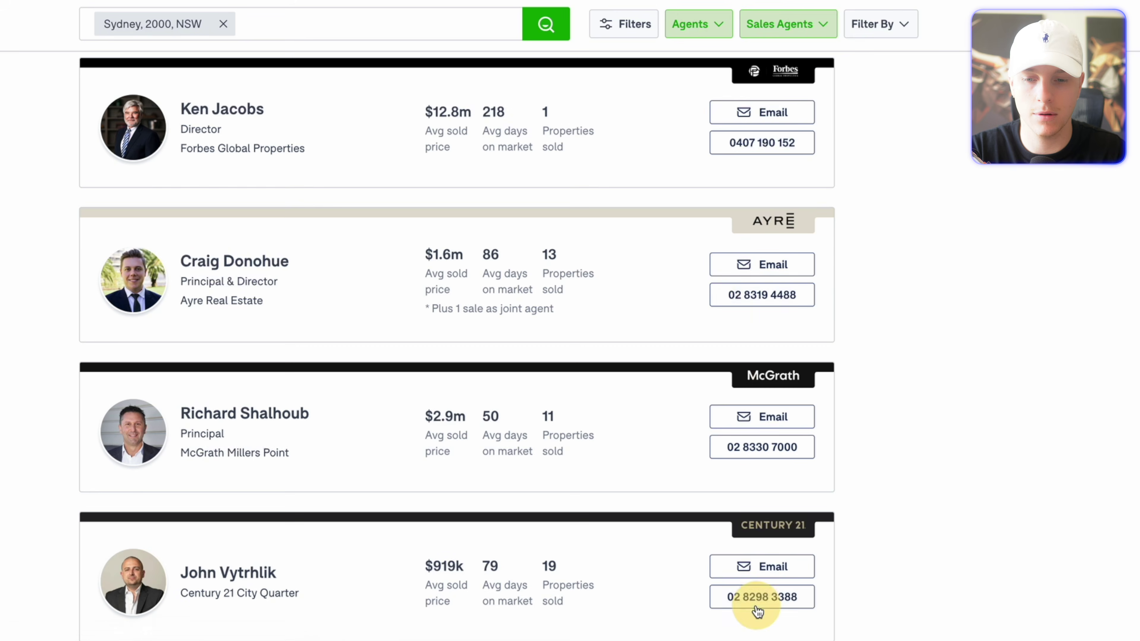
scroll(758, 449, "down", 10)
left_click(759, 334)
left_click(762, 483)
scroll(765, 404, "down", 8)
left_click(762, 326)
left_click(762, 478)
Select and copy the agent entries with revealed phone numbers, from the last revealed entry up to the first agent.
left_click_drag(46, 487, 129, 244)
left_click_drag(888, 471, 75, 140)
scroll(171, 283, "up", 2)
scroll(171, 280, "up", 15)
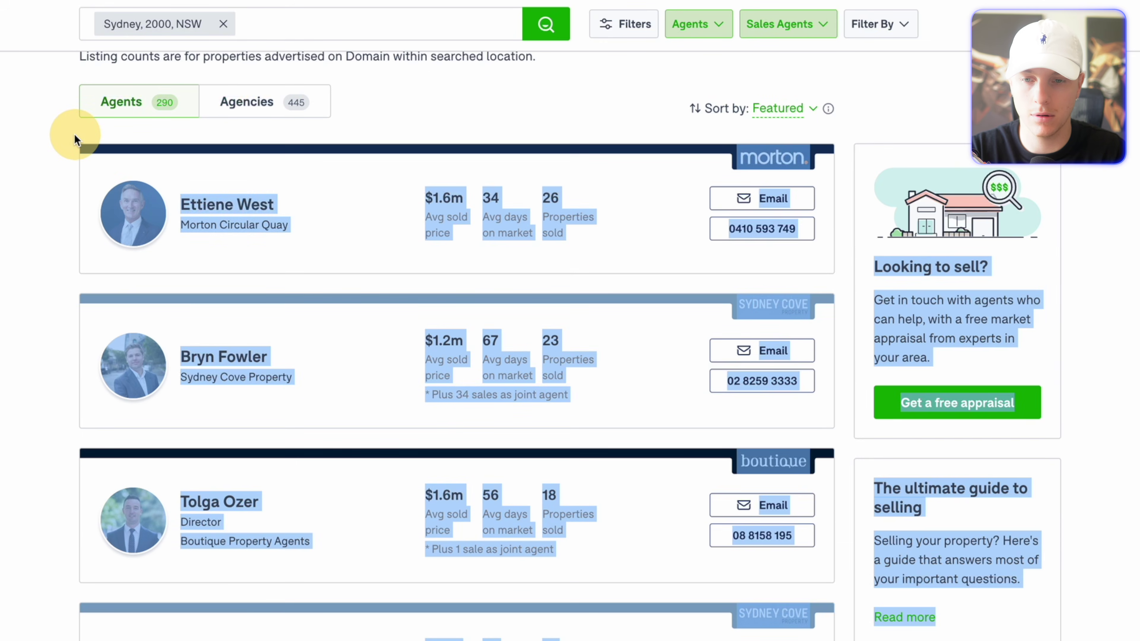
Switch to the DeepSeek chat and send "Add these to the list:" followed by the copied Domain agent listings.
key("super+Tab")
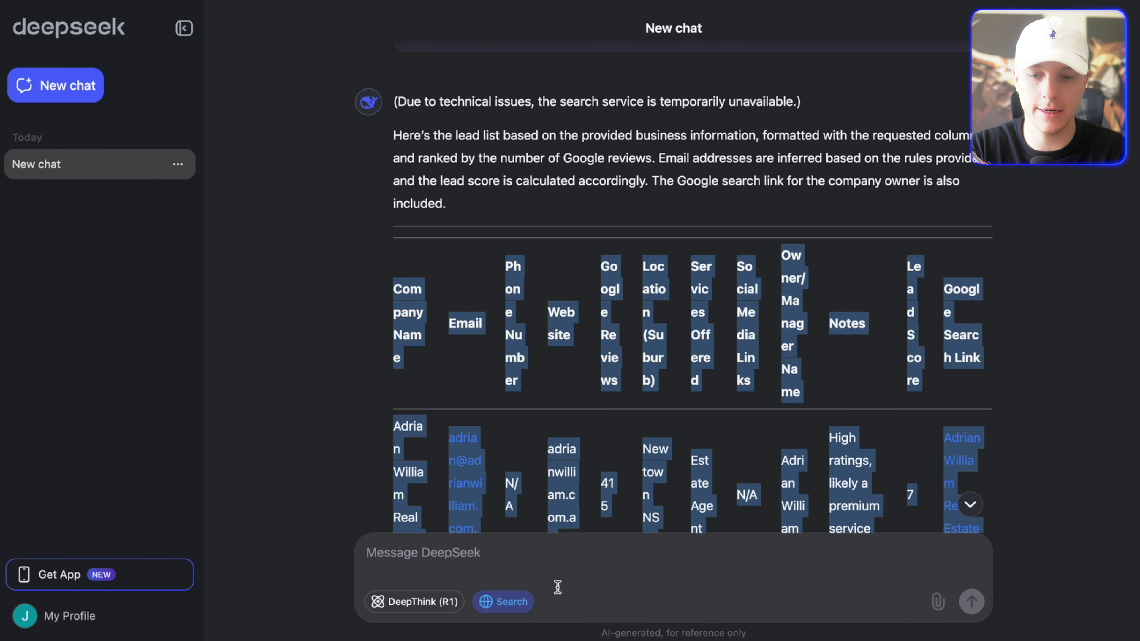
left_click(516, 560)
type("Add ")
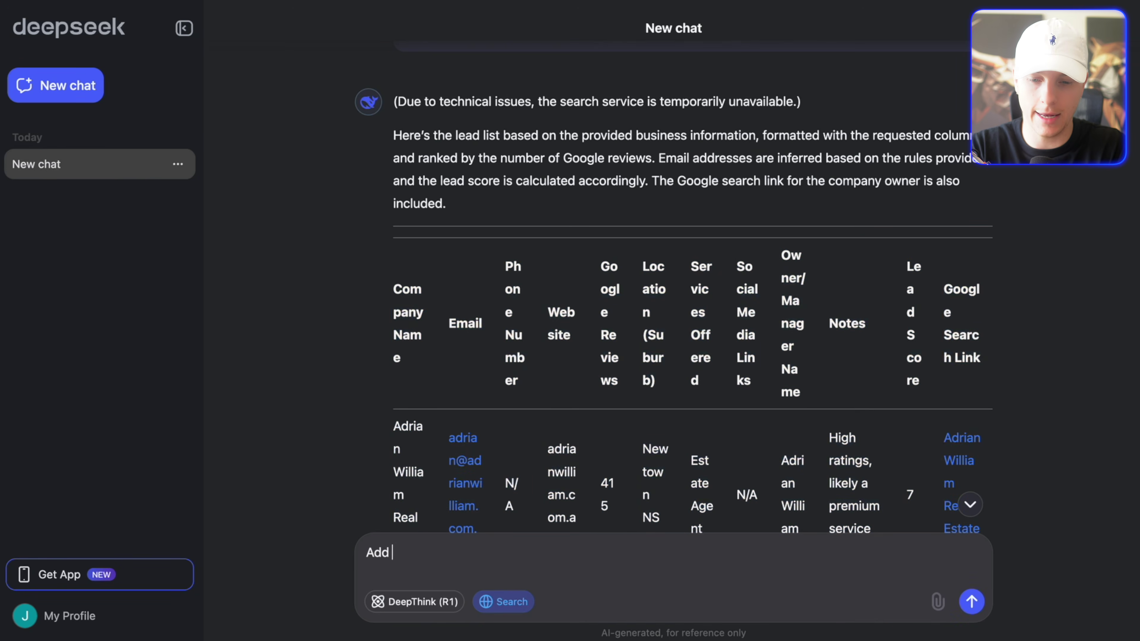
type("these to the ")
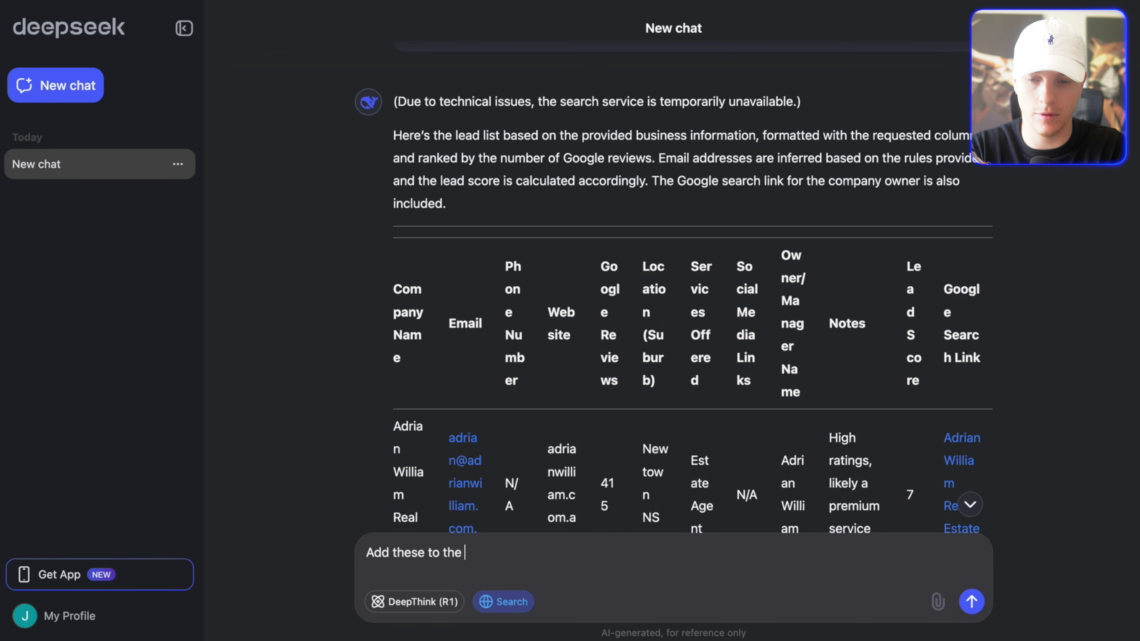
type("list")
key("shift+Return")
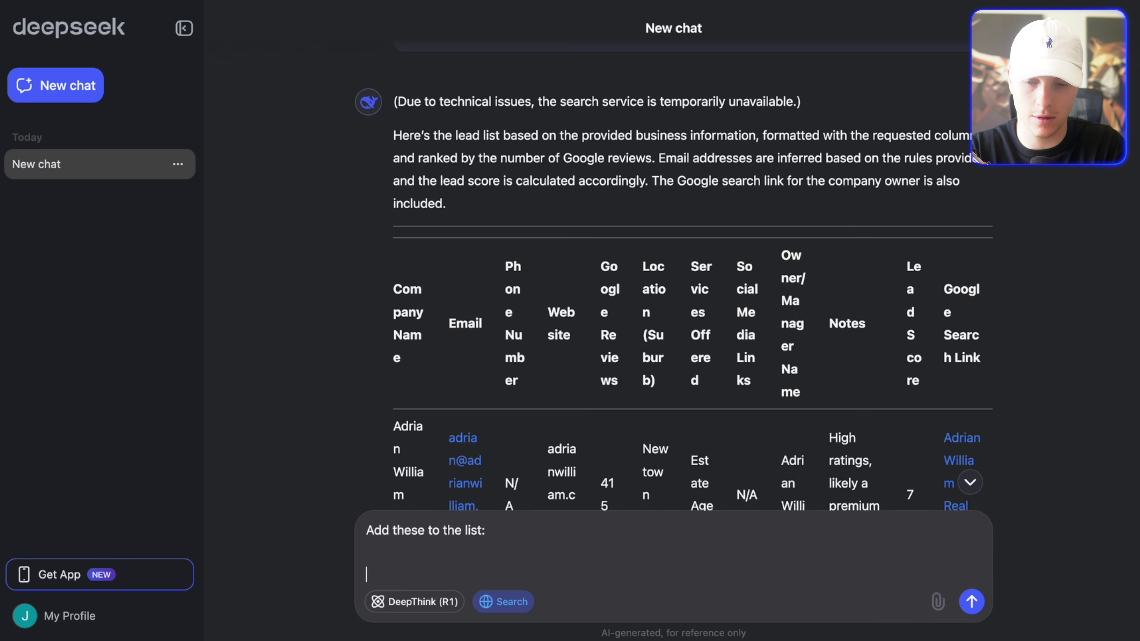
key("super+v")
key("Return")
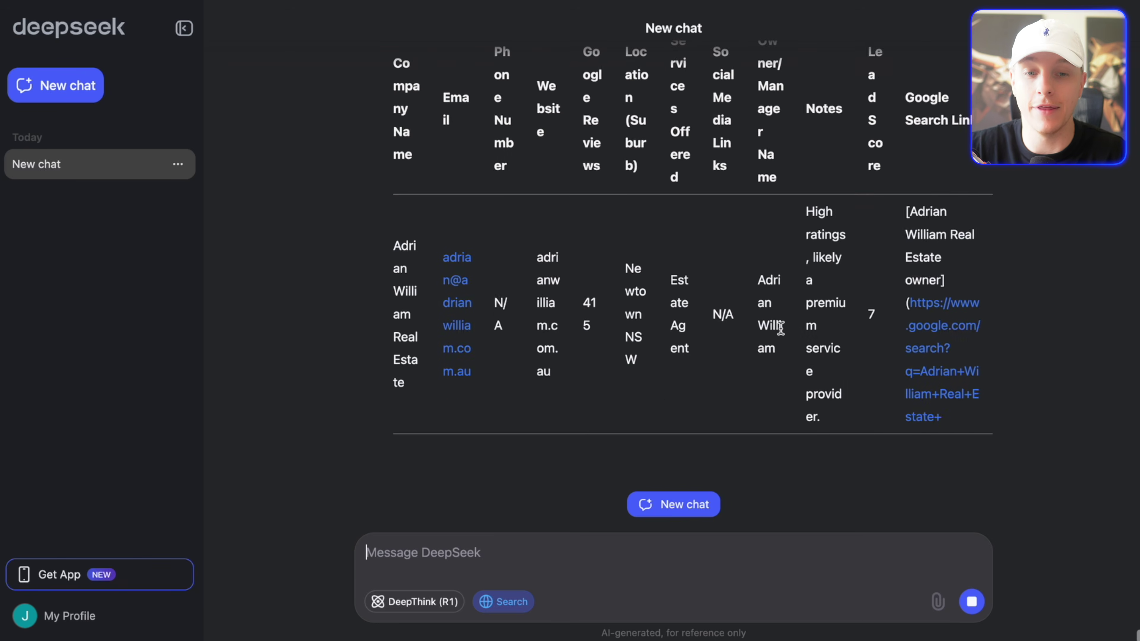
left_click_drag(786, 351, 794, 402)
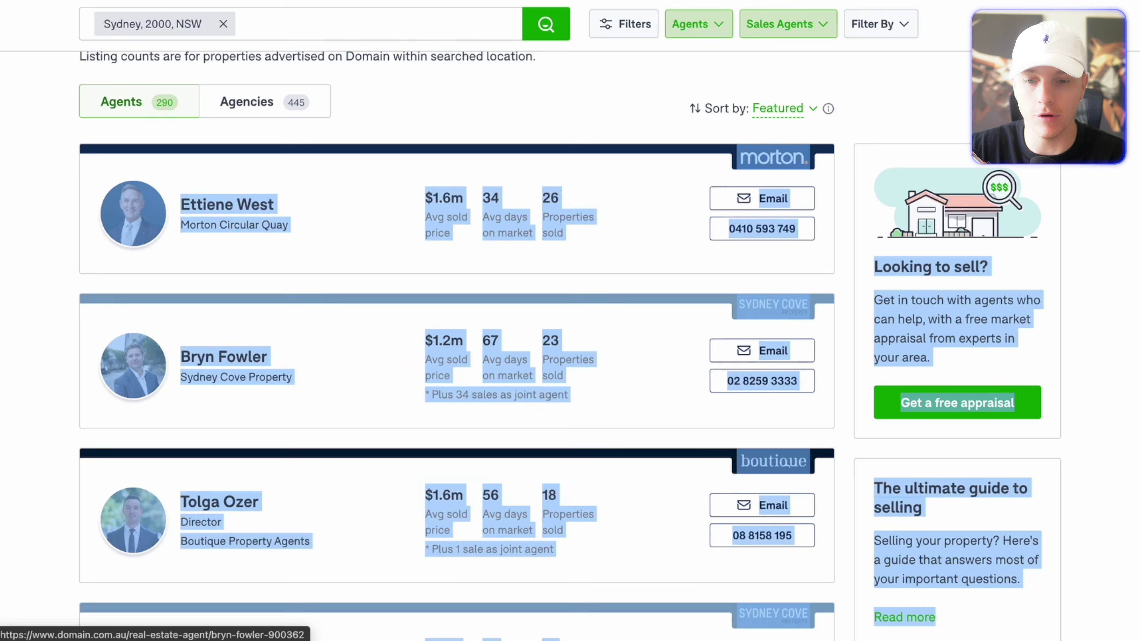
right_click(338, 360)
left_click(28, 237)
scroll(77, 361, "down", 20)
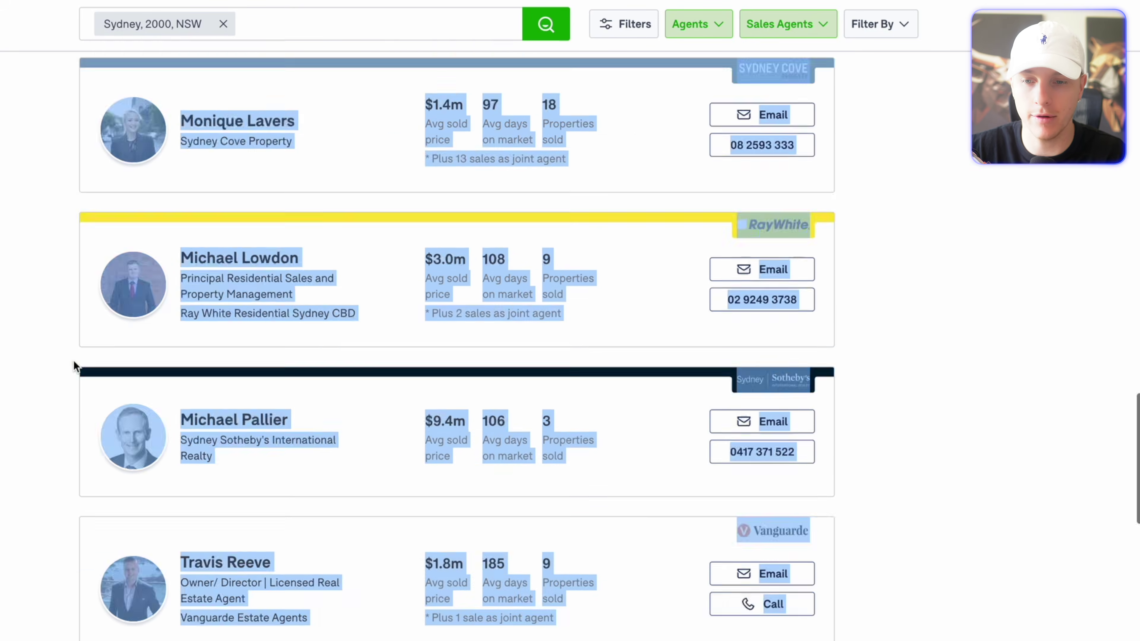
Return to the Google results, open the full list of local real estate businesses, and go to its second page.
left_click(617, 124)
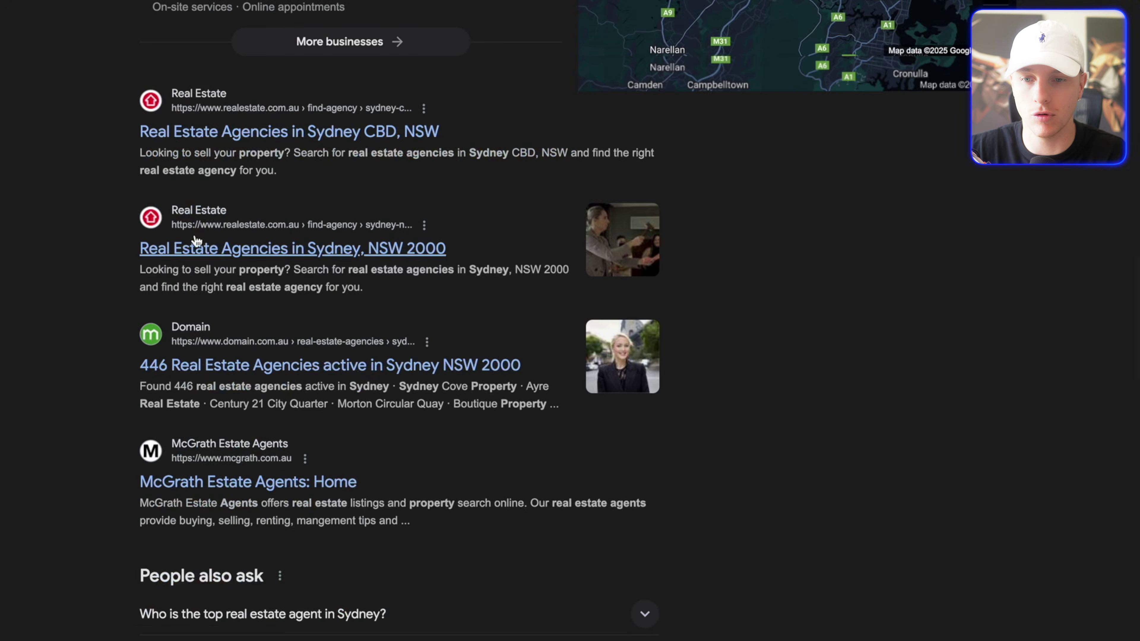
scroll(252, 250, "up", 5)
left_click(332, 254)
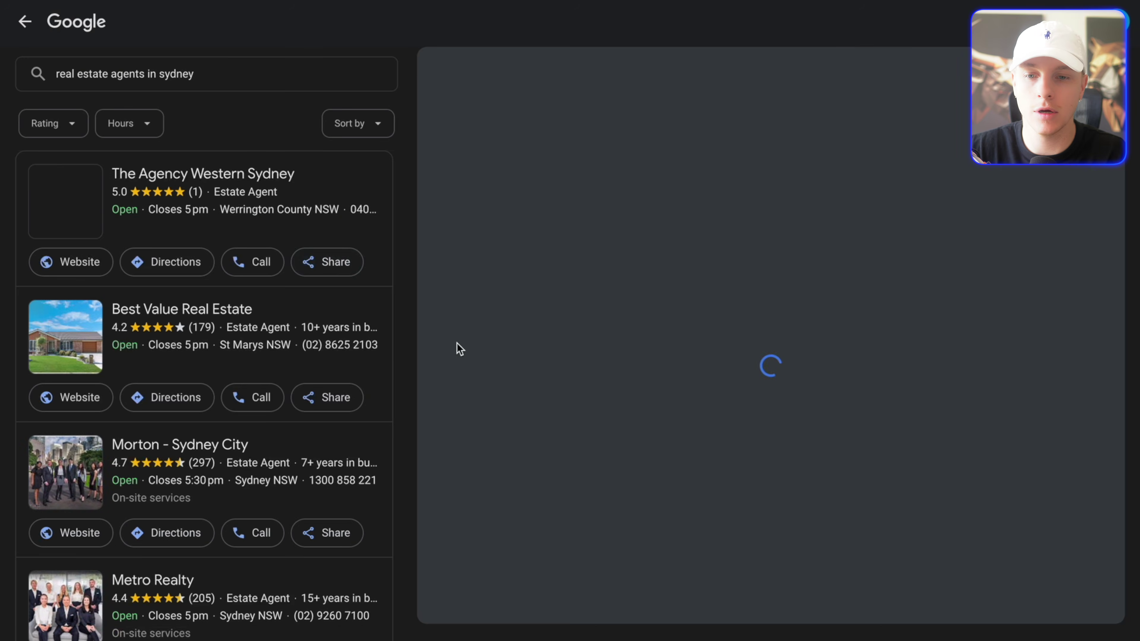
scroll(359, 372, "down", 15)
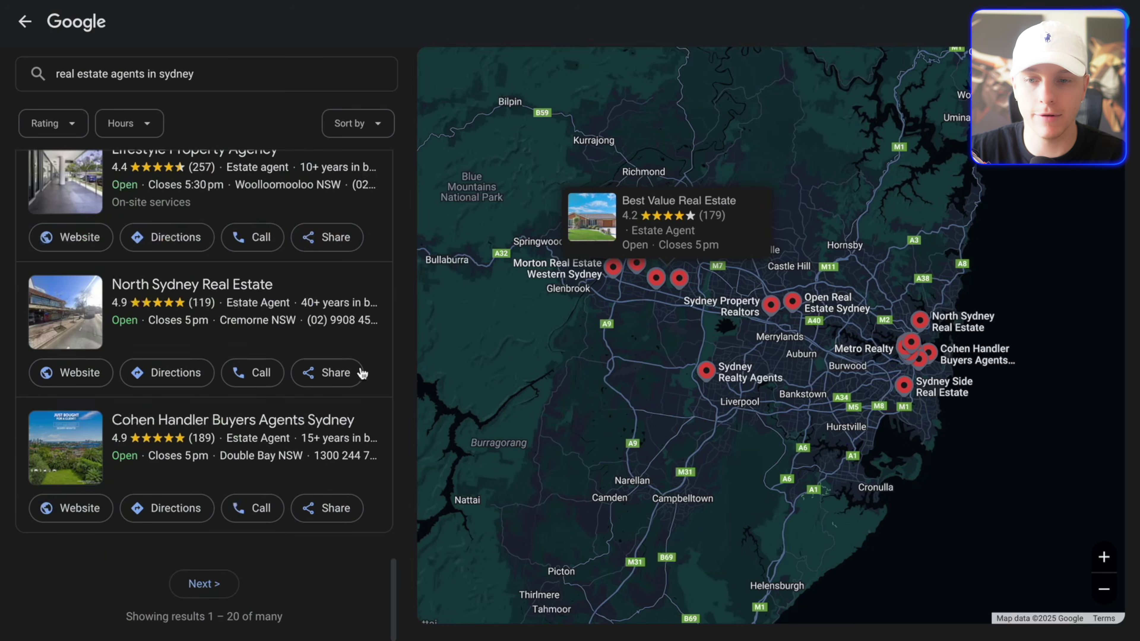
left_click(210, 592)
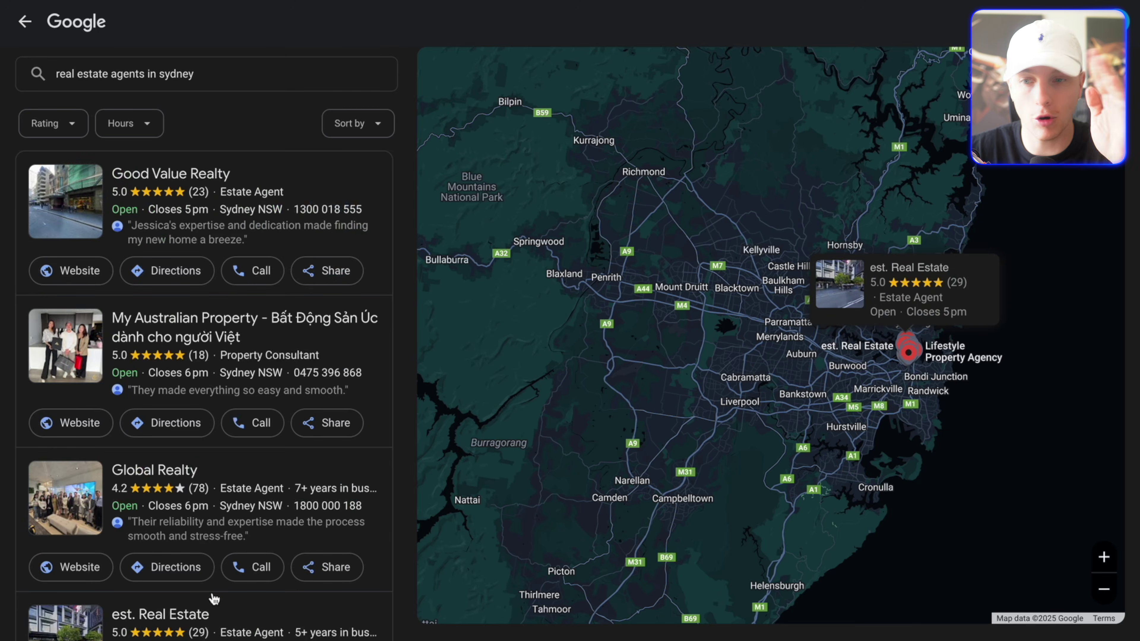